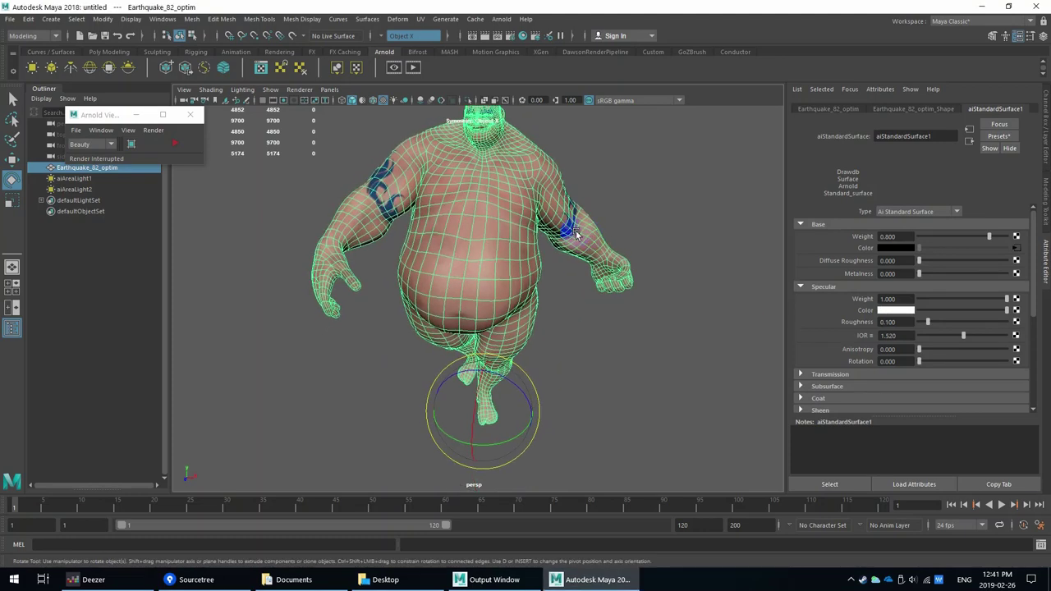
Attach a File texture to the Bump Mapping attribute in the Geometry settings of aiStandardSurface1.
scroll(542, 238, up, 3)
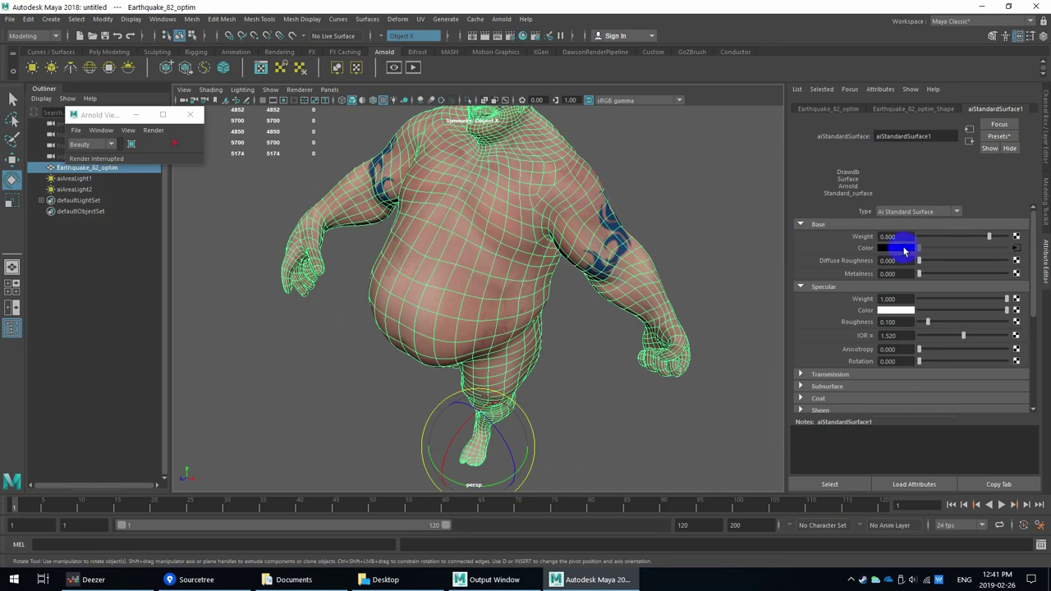
scroll(968, 291, down, 3)
scroll(968, 292, down, 3)
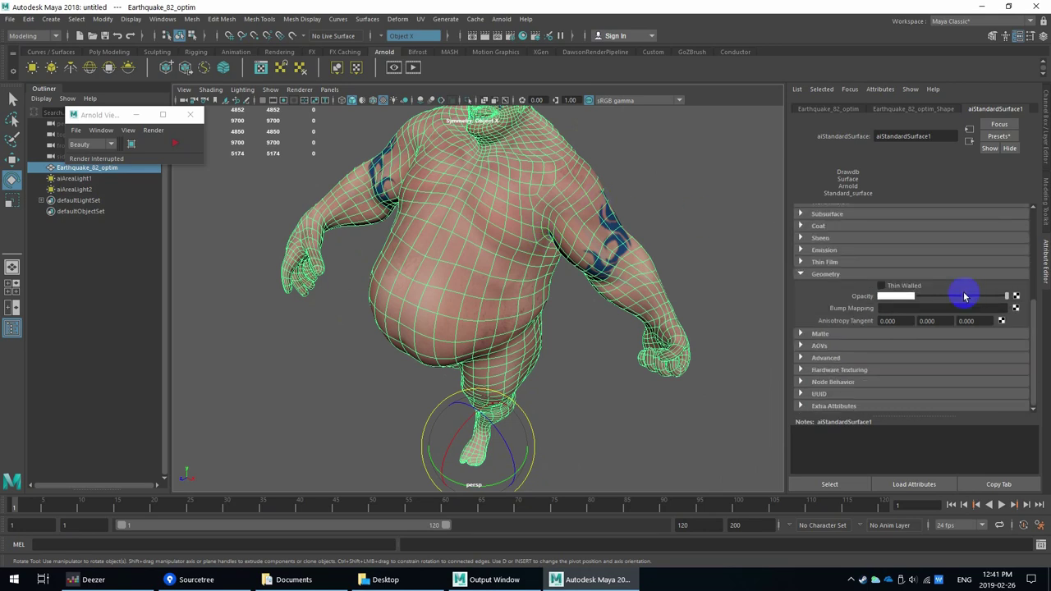
scroll(708, 260, up, 5)
scroll(760, 238, down, 4)
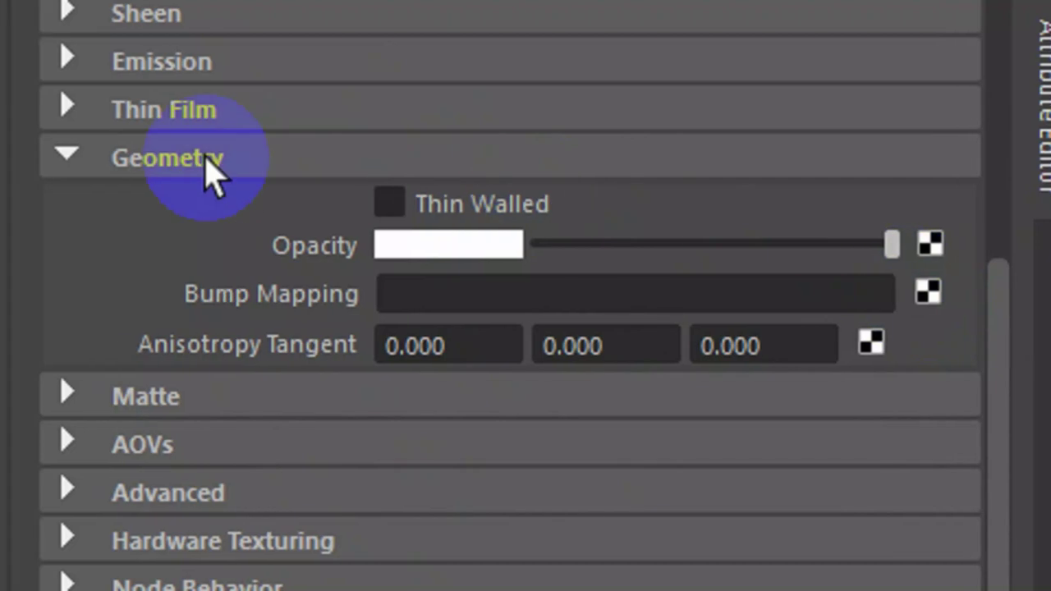
click(220, 158)
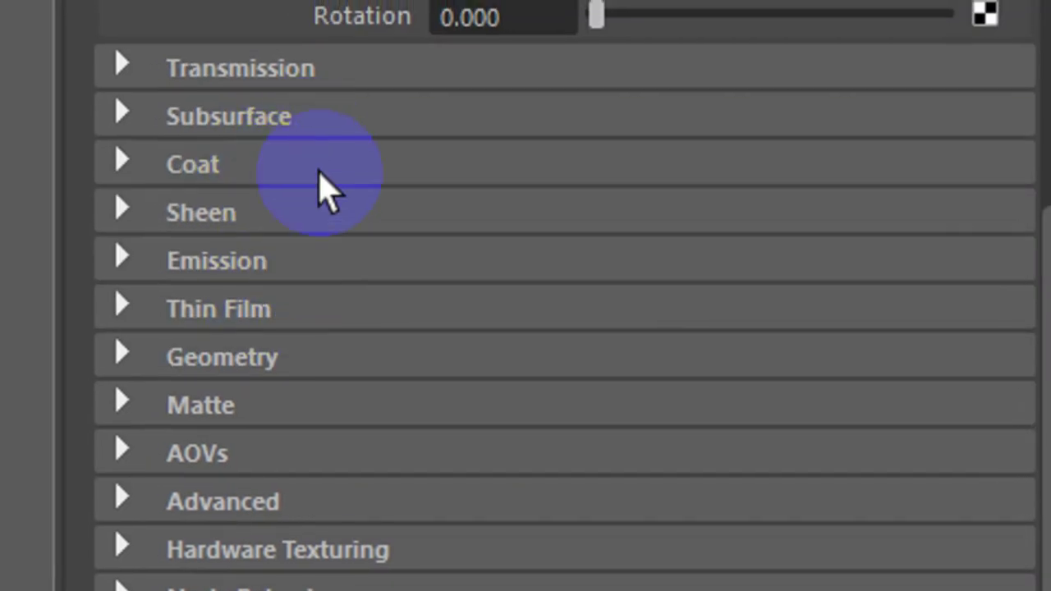
click(281, 359)
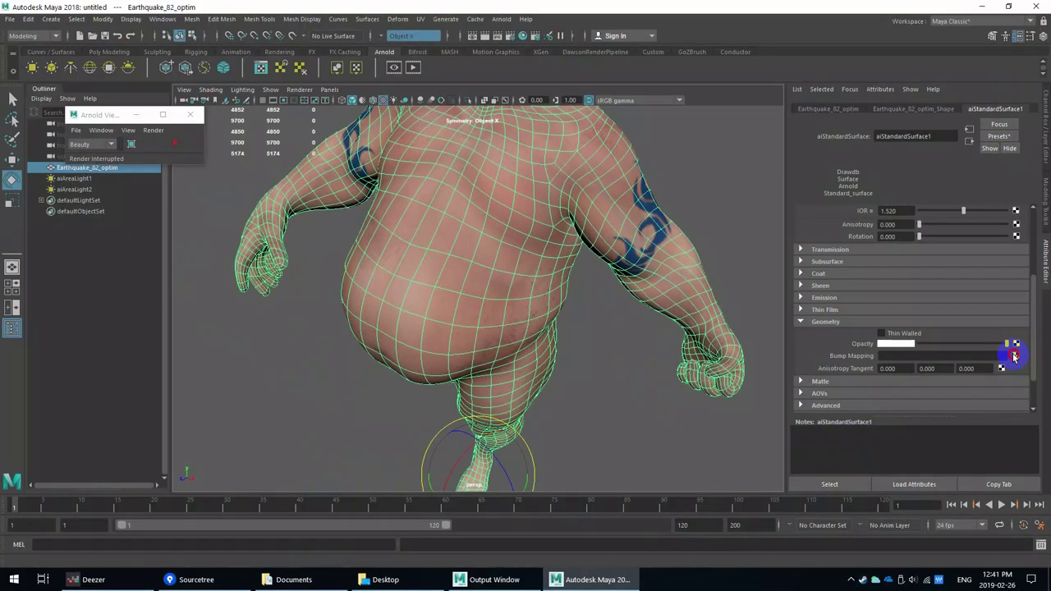
click(907, 452)
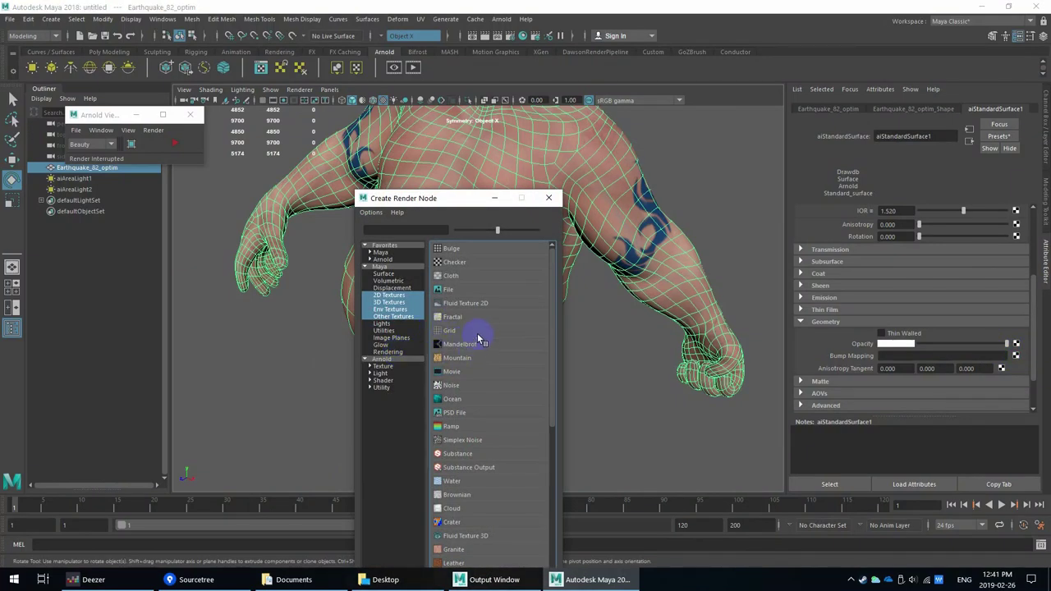
scroll(477, 332, down, 4)
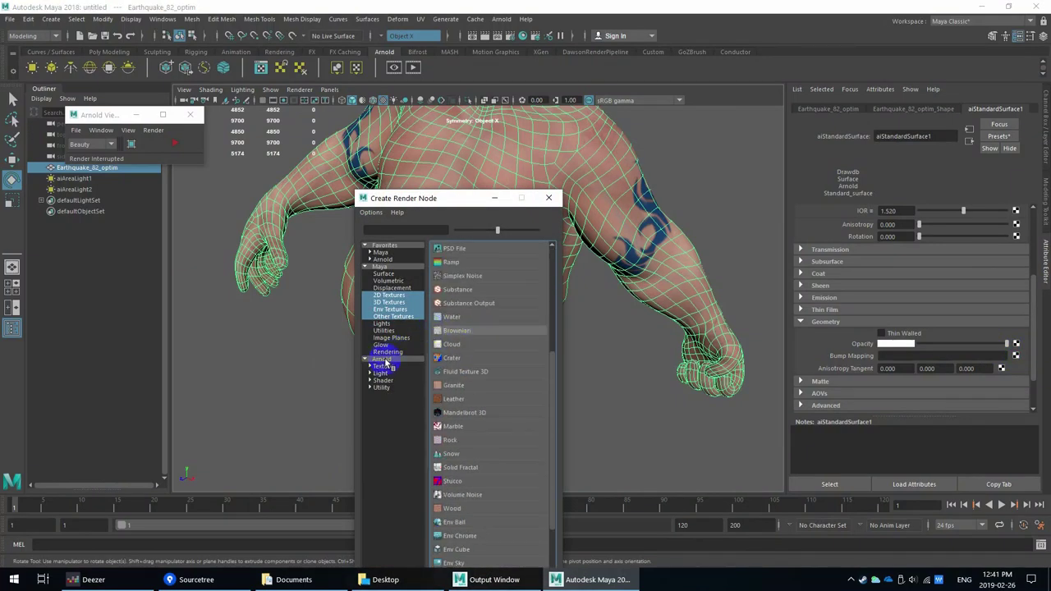
scroll(454, 304, up, 4)
click(450, 293)
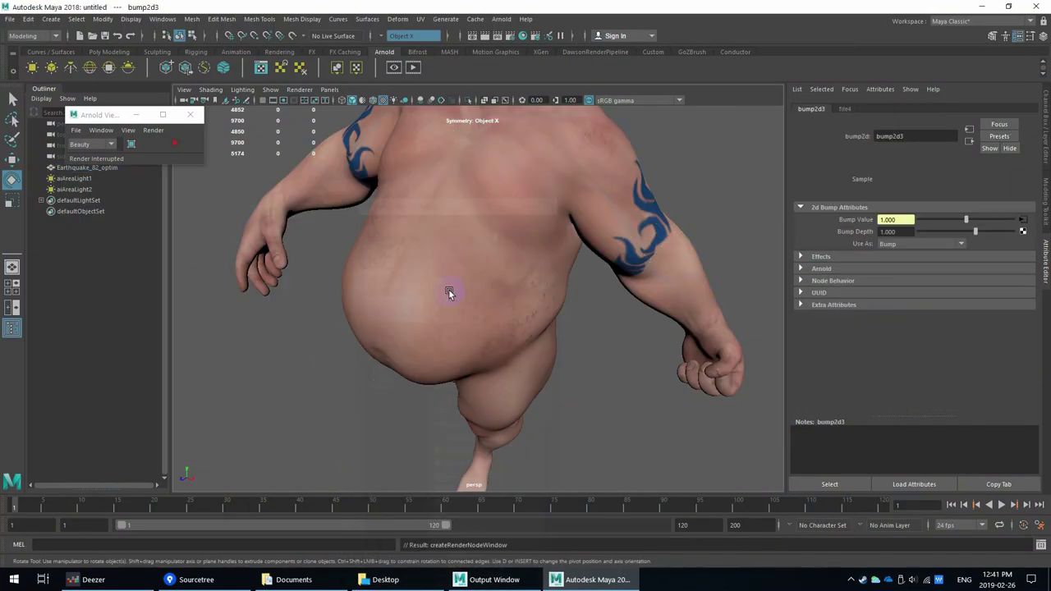
Set the new bump2d node to be used as Tangent Space Normals.
click(948, 244)
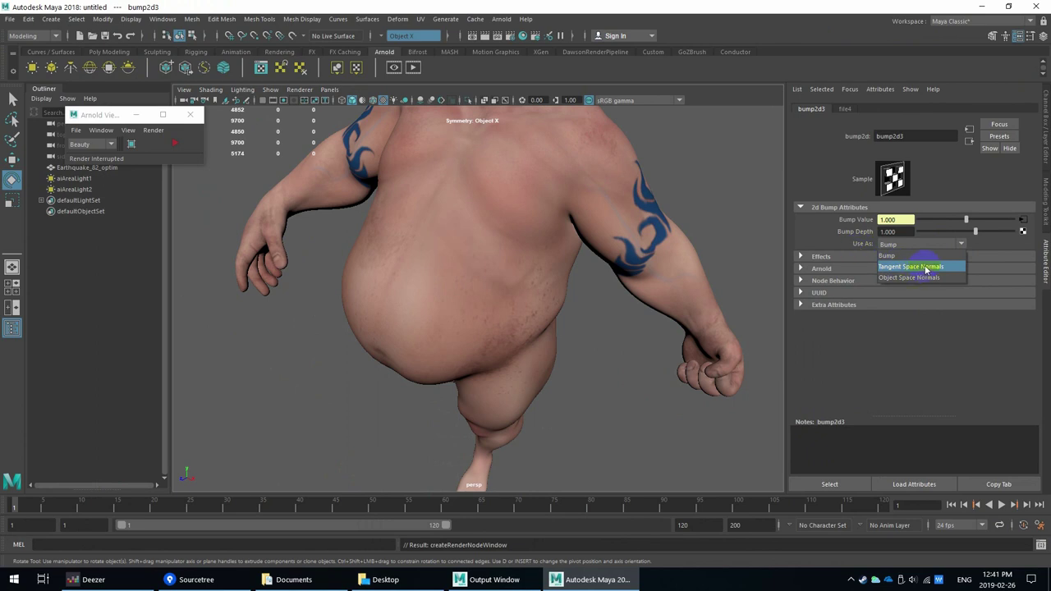
click(926, 268)
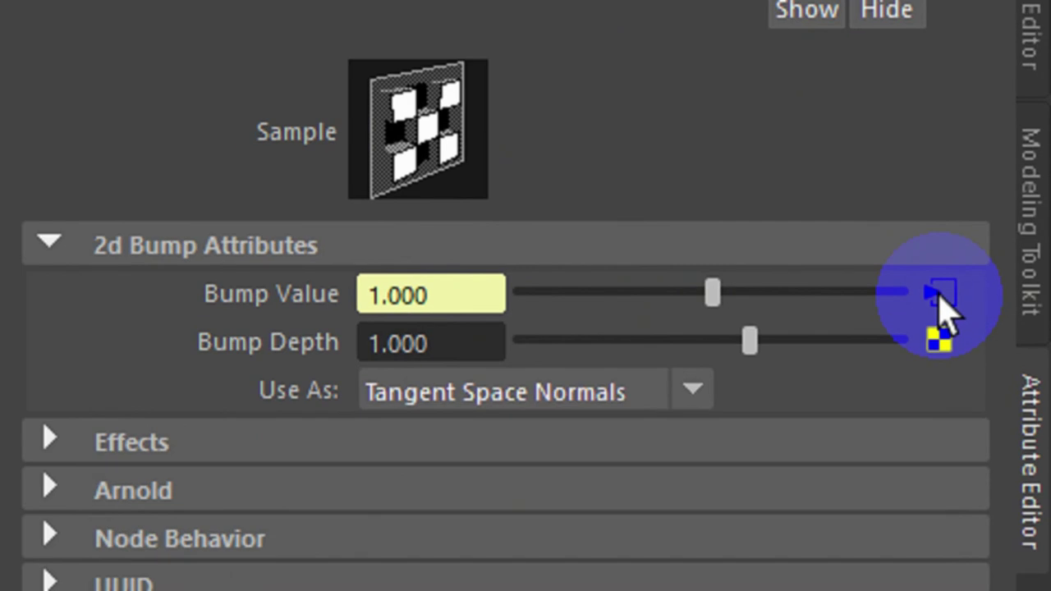
click(940, 244)
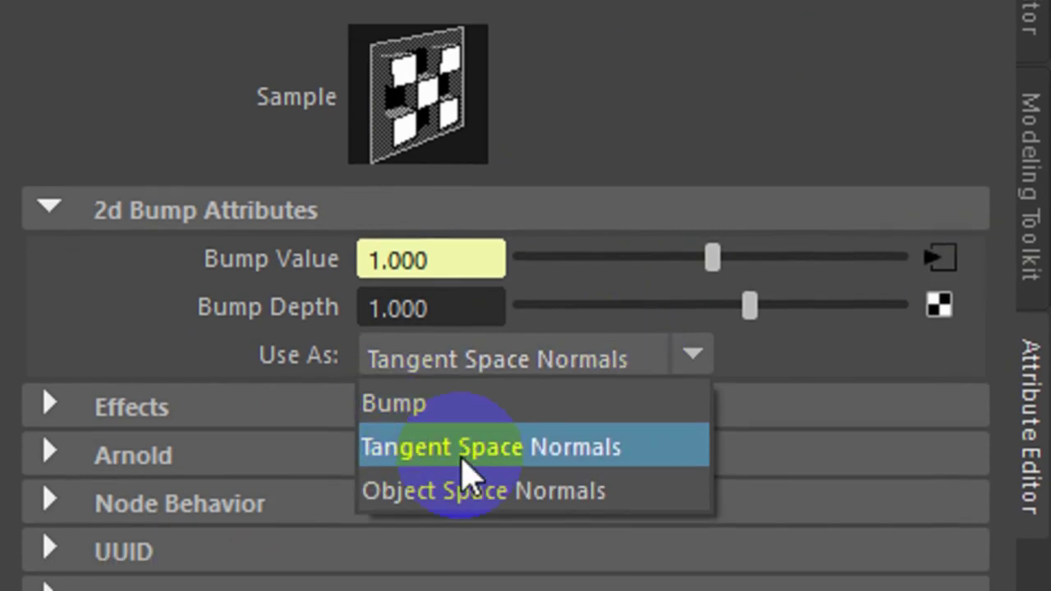
click(464, 472)
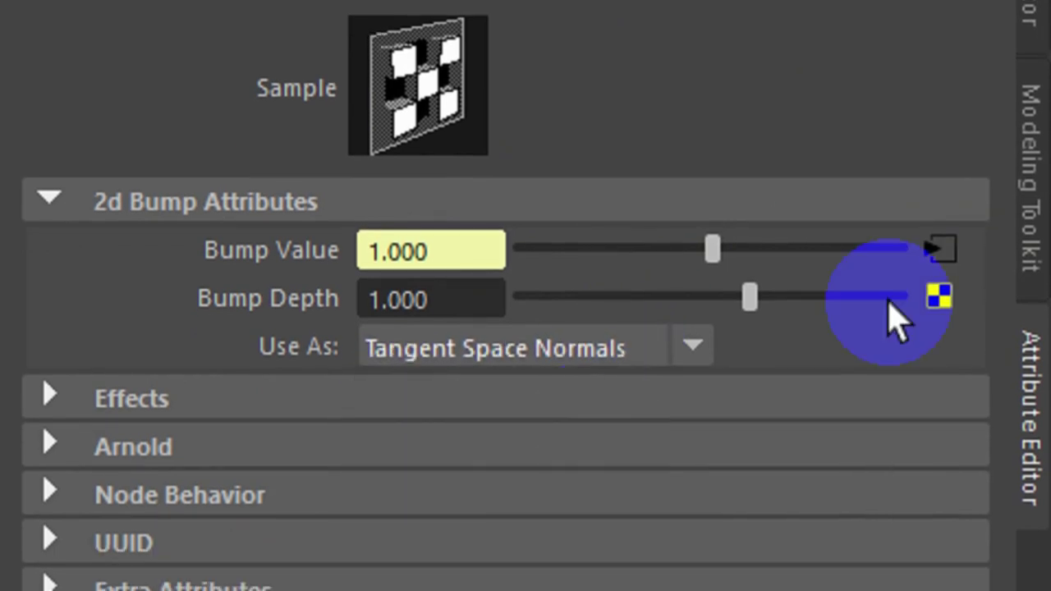
Load Earthquake_82_optim-NM_u0_v0.tif as the image of the file texture feeding the bump value.
click(941, 250)
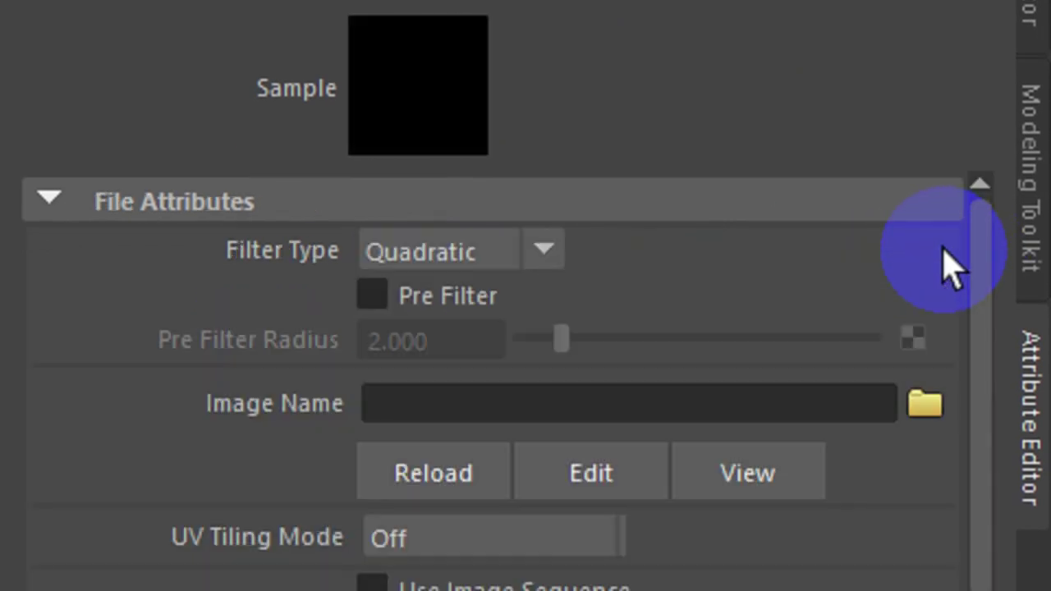
click(924, 404)
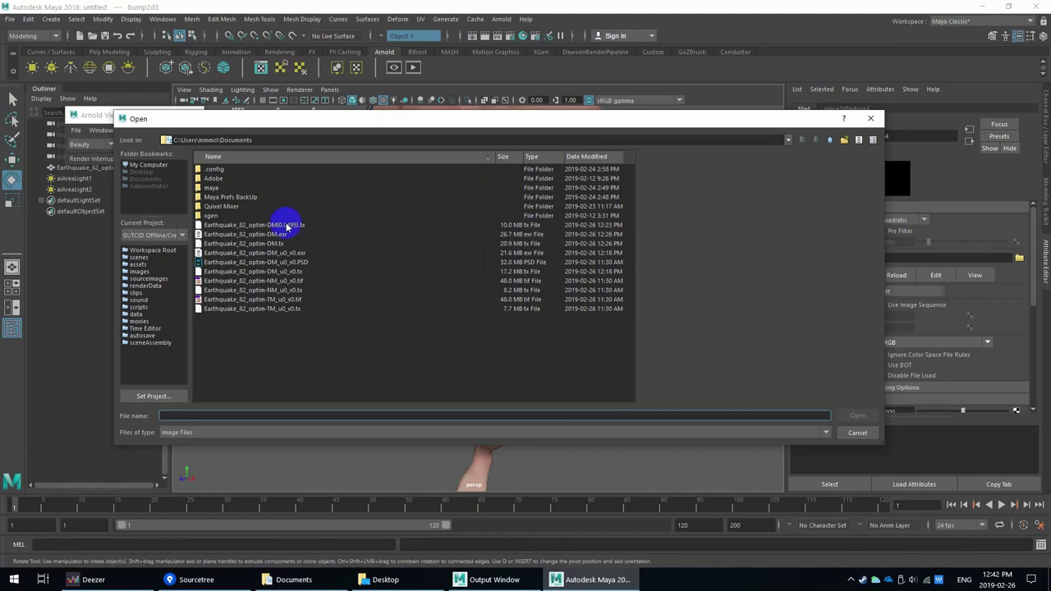
click(264, 281)
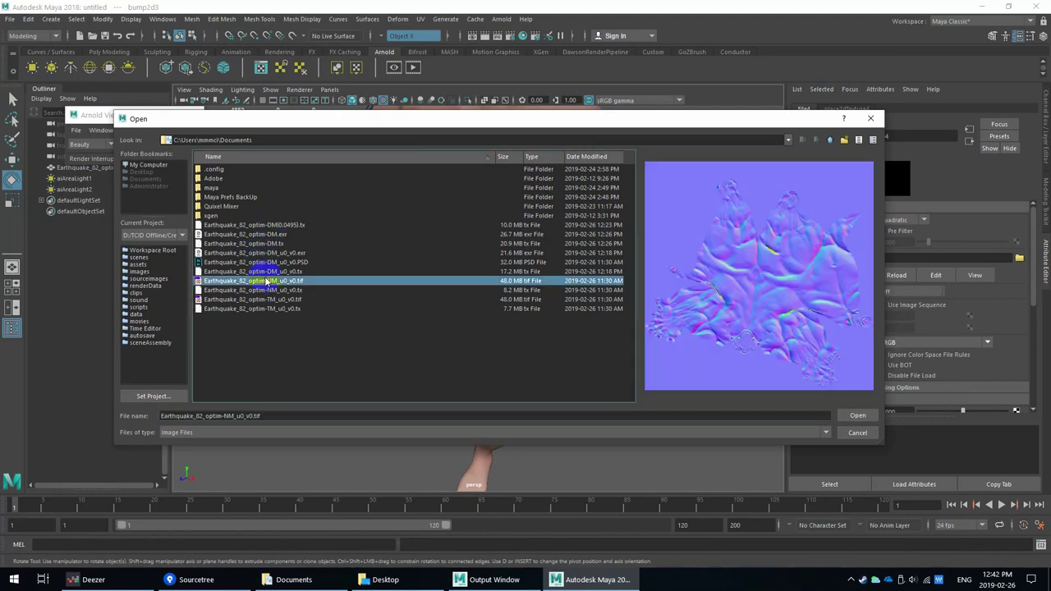
click(875, 417)
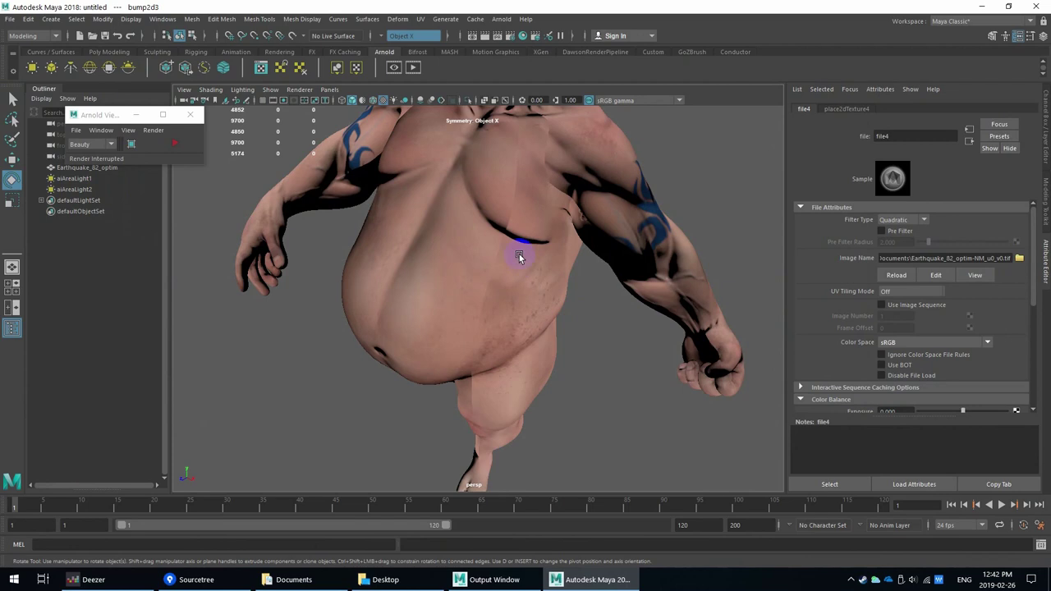
Set the color space of the normal map texture to Raw.
alt+drag(511, 250, 461, 490)
alt+middle_drag(461, 490, 472, 507)
alt+right_drag(525, 211, 468, 242)
alt+middle_drag(495, 179, 507, 148)
alt+drag(506, 148, 499, 200)
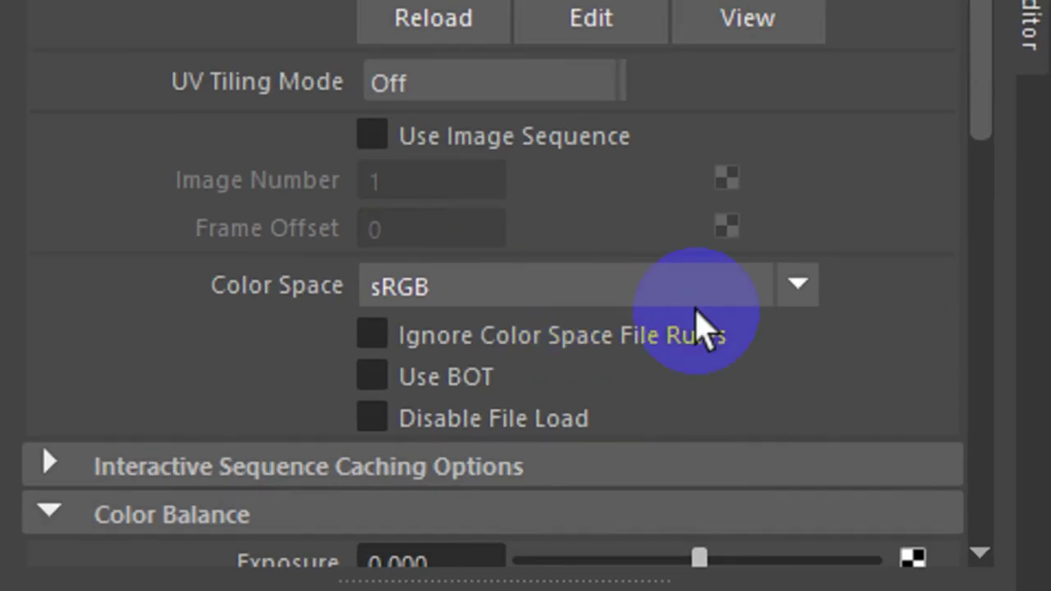
click(952, 346)
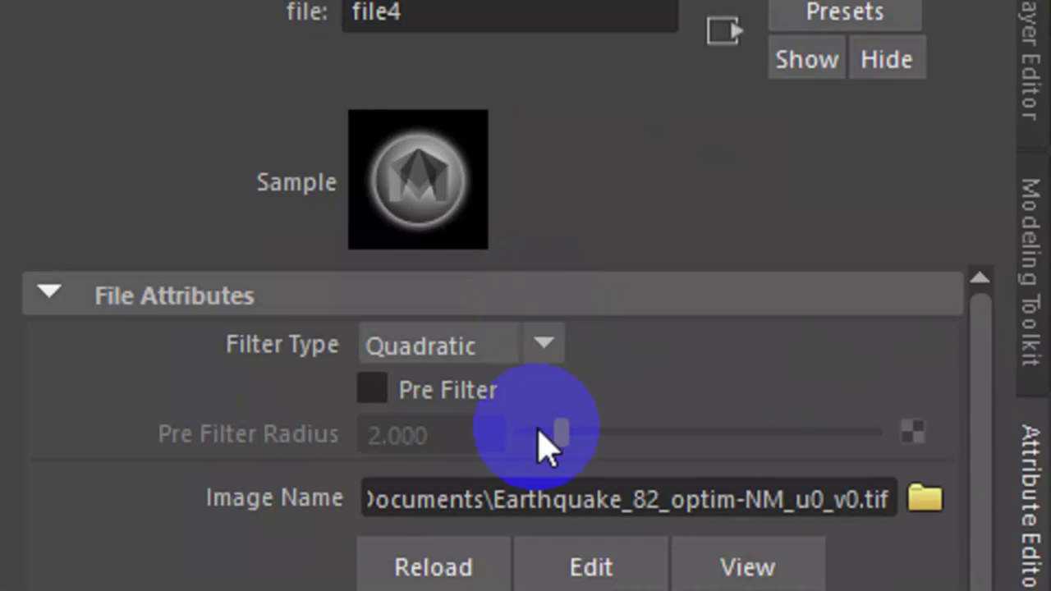
scroll(549, 491, down, 3)
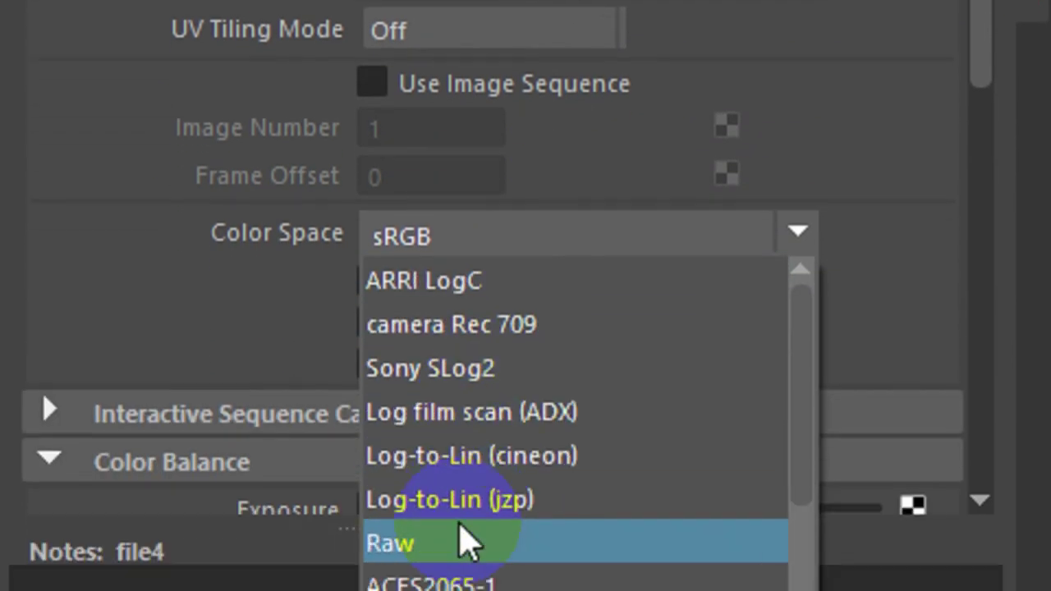
click(464, 543)
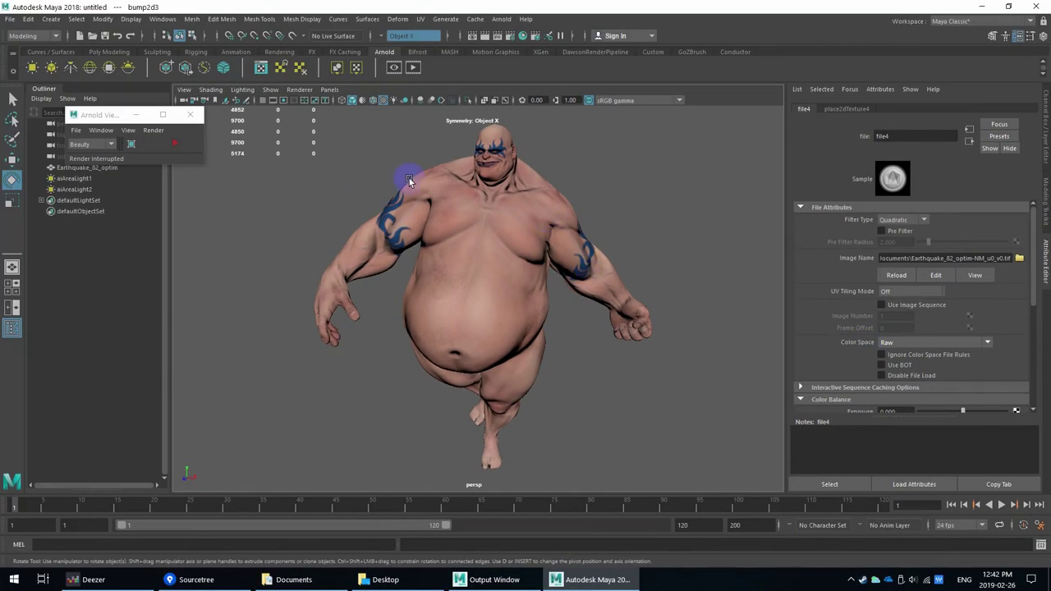
Run a live Arnold render in the viewport, examine the character's surface detail from several angles, and stop the render.
click(171, 145)
click(299, 89)
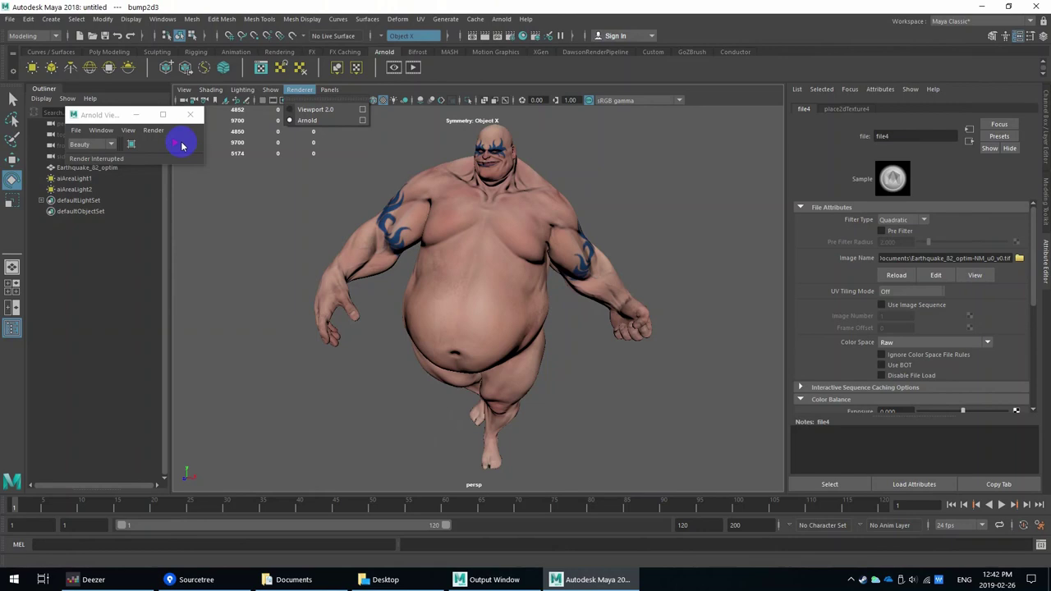
click(155, 213)
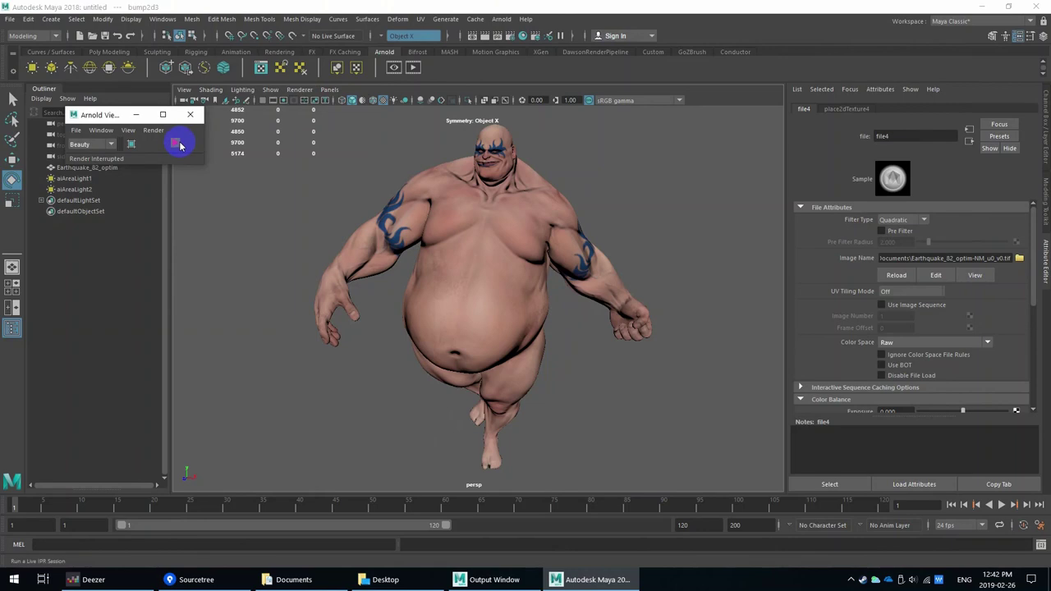
click(142, 212)
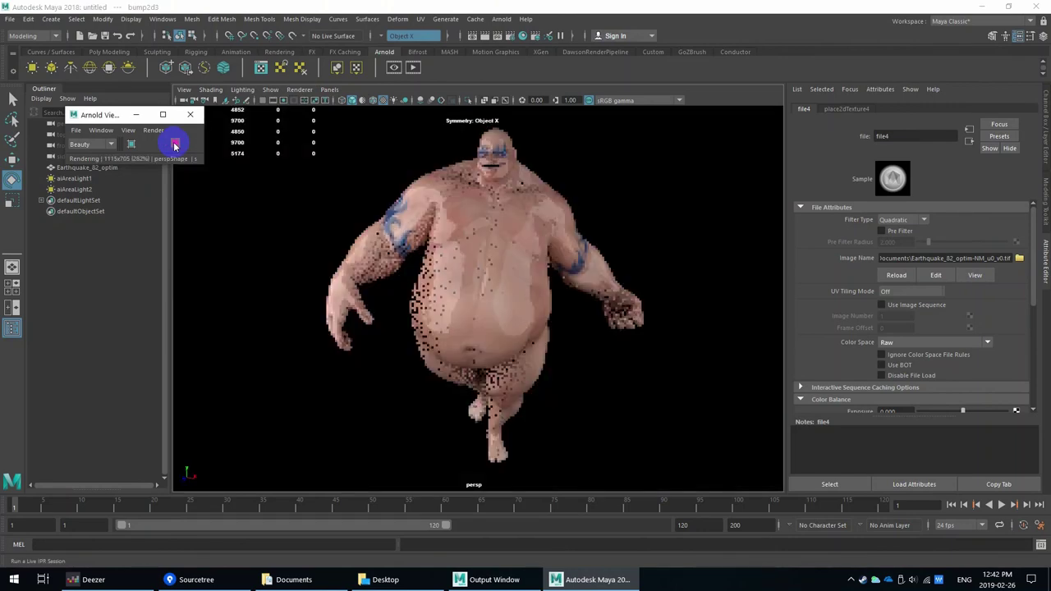
alt+drag(465, 287, 532, 258)
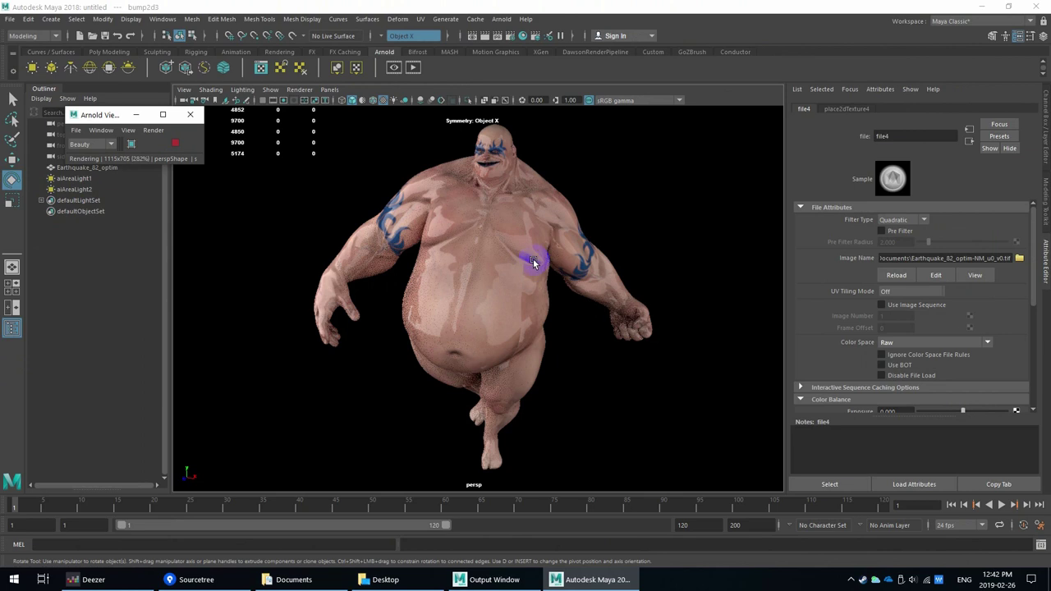
alt+drag(556, 277, 530, 256)
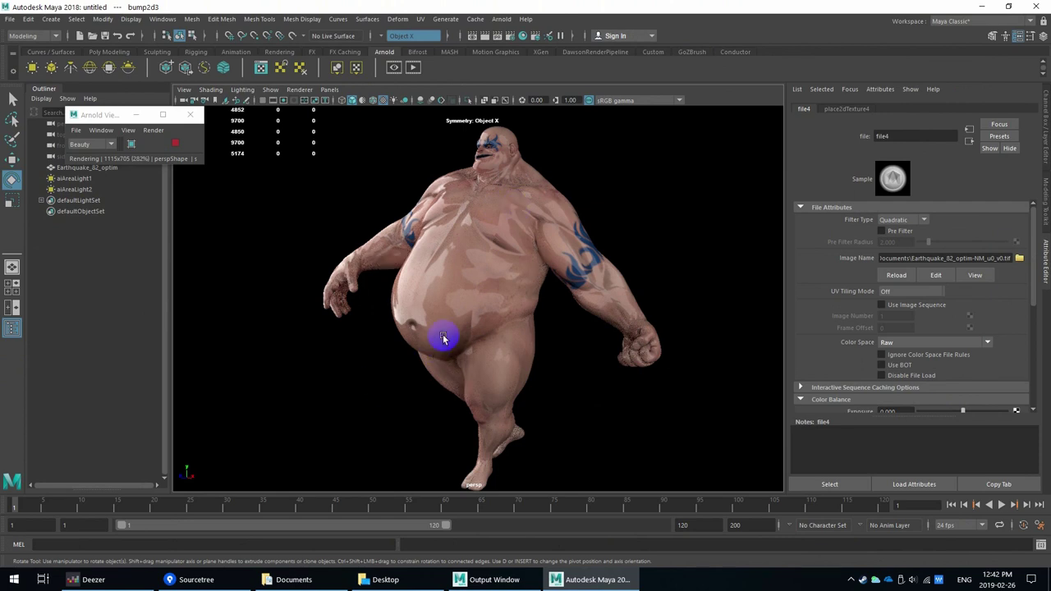
alt+drag(483, 298, 505, 247)
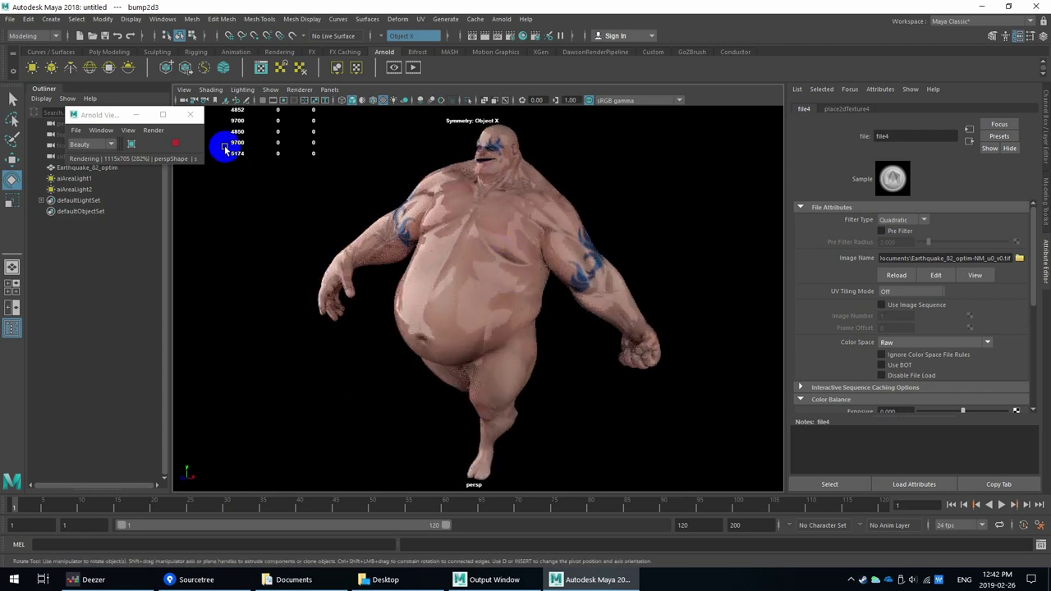
click(175, 145)
click(175, 144)
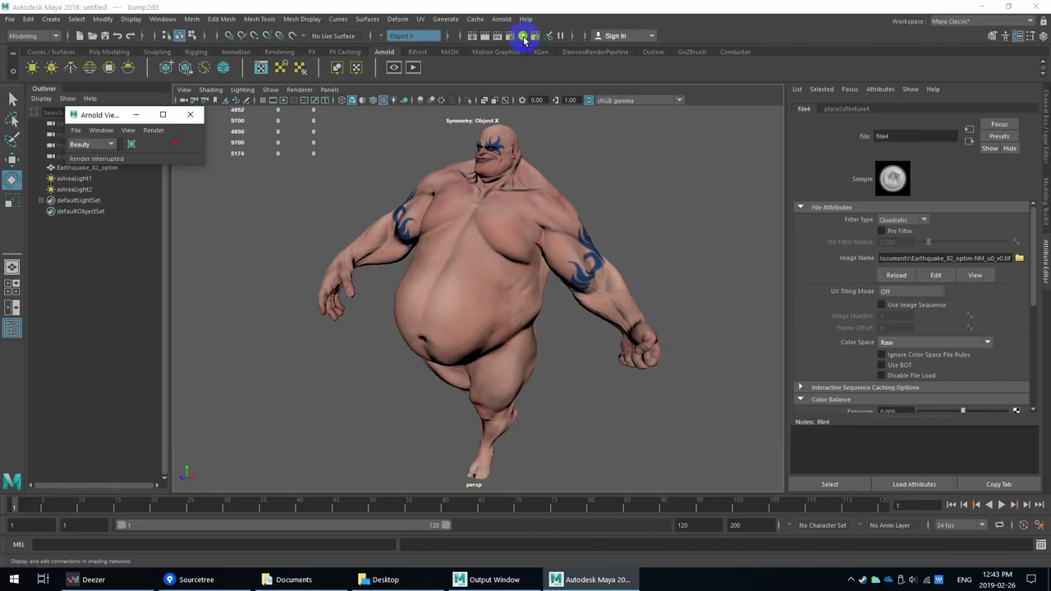
Open the Hypershade and graph the input and output connections of the aiStandardSurface1 material.
click(515, 143)
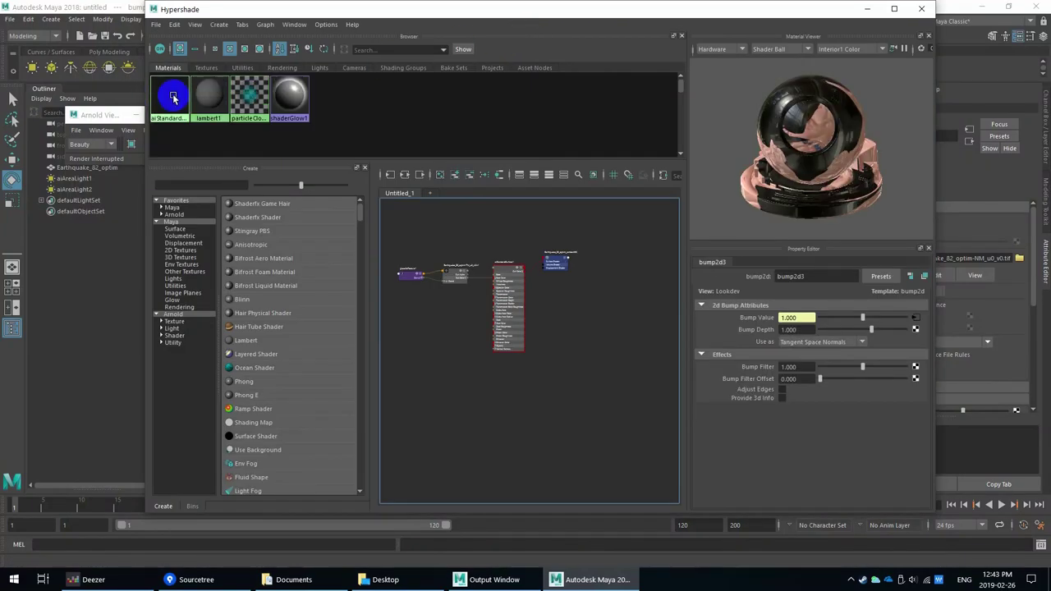
click(173, 97)
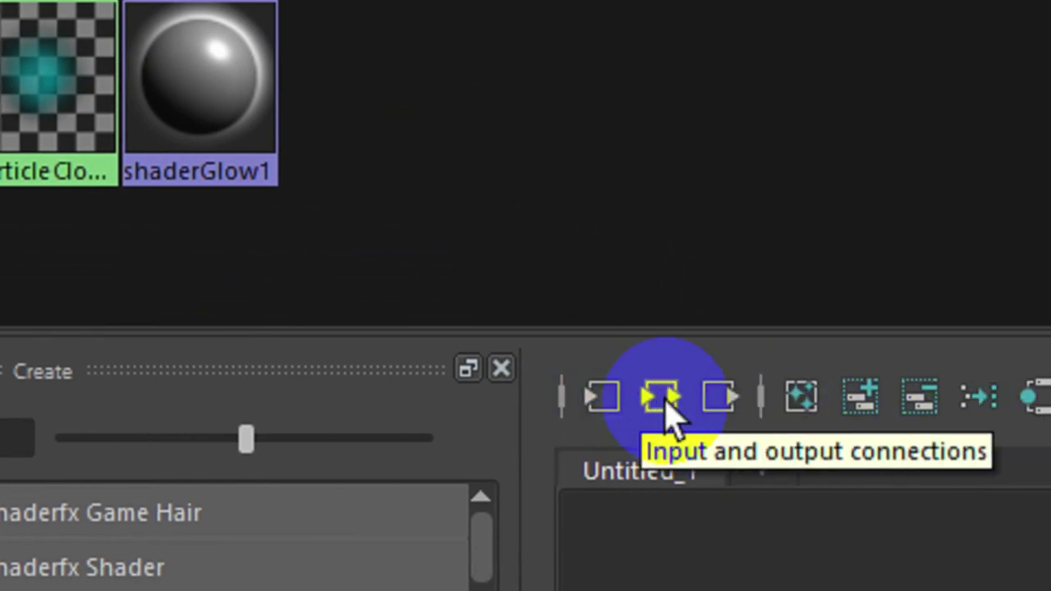
click(667, 410)
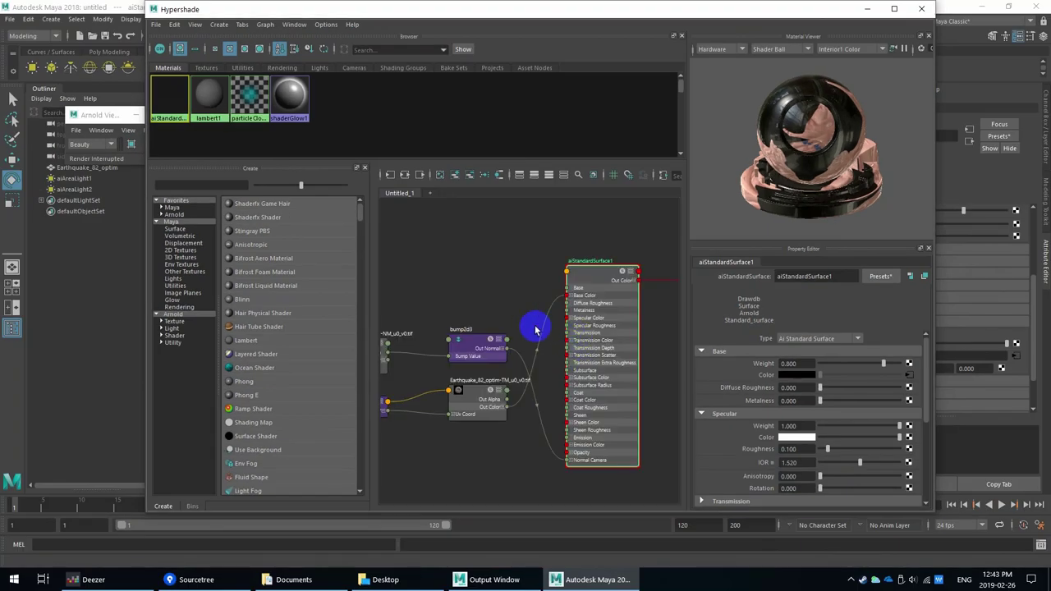
Move the bump2d3, normal map file and place2dTexture4 nodes into a row below the color texture nodes.
alt+middle_drag(532, 284, 545, 230)
scroll(498, 278, down, 3)
drag(491, 287, 496, 359)
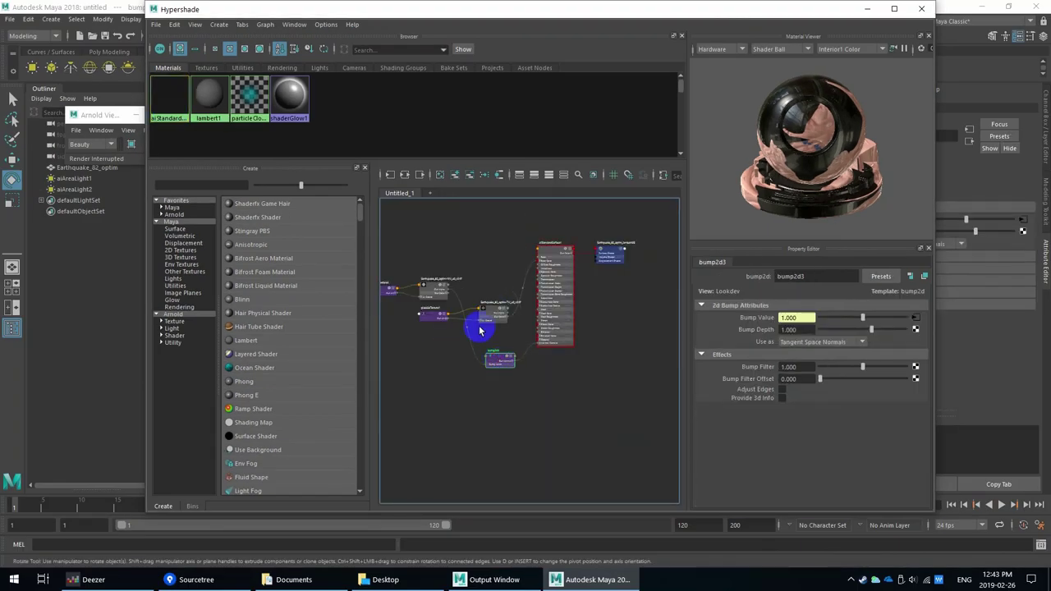
drag(433, 283, 434, 352)
drag(394, 286, 394, 351)
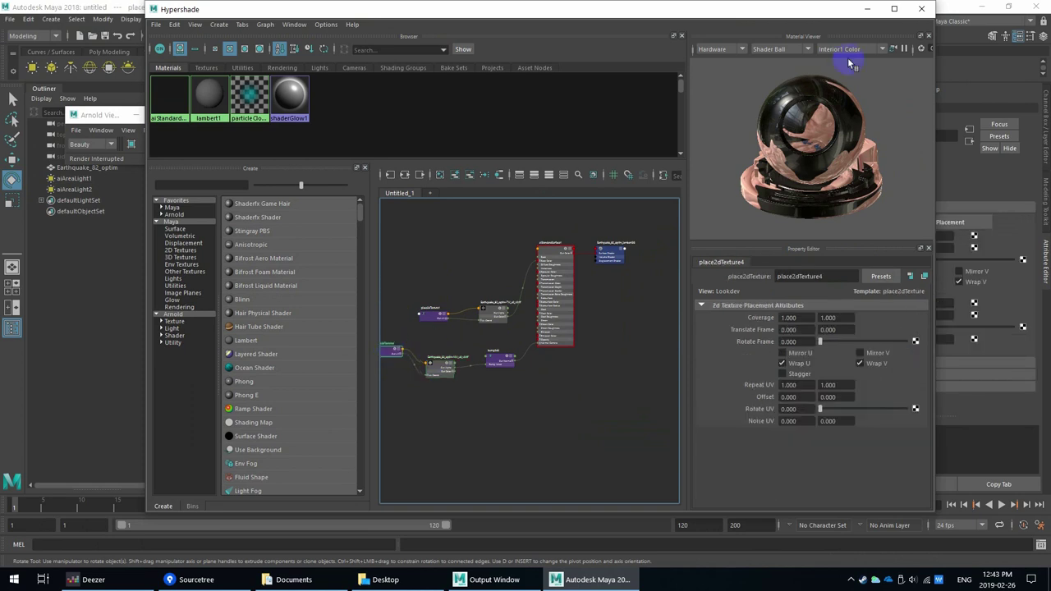
Maximize the Hypershade window and frame the shader network so the texture and bump nodes are readable.
click(894, 9)
scroll(453, 293, up, 4)
scroll(406, 272, down, 2)
alt+middle_drag(407, 271, 816, 347)
scroll(461, 301, down, 4)
scroll(530, 288, up, 4)
alt+middle_drag(344, 290, 1046, 367)
key(f)
scroll(532, 428, down, 3)
scroll(649, 382, down, 5)
alt+middle_drag(529, 347, 497, 351)
drag(773, 289, 558, 428)
key(f)
scroll(463, 417, up, 2)
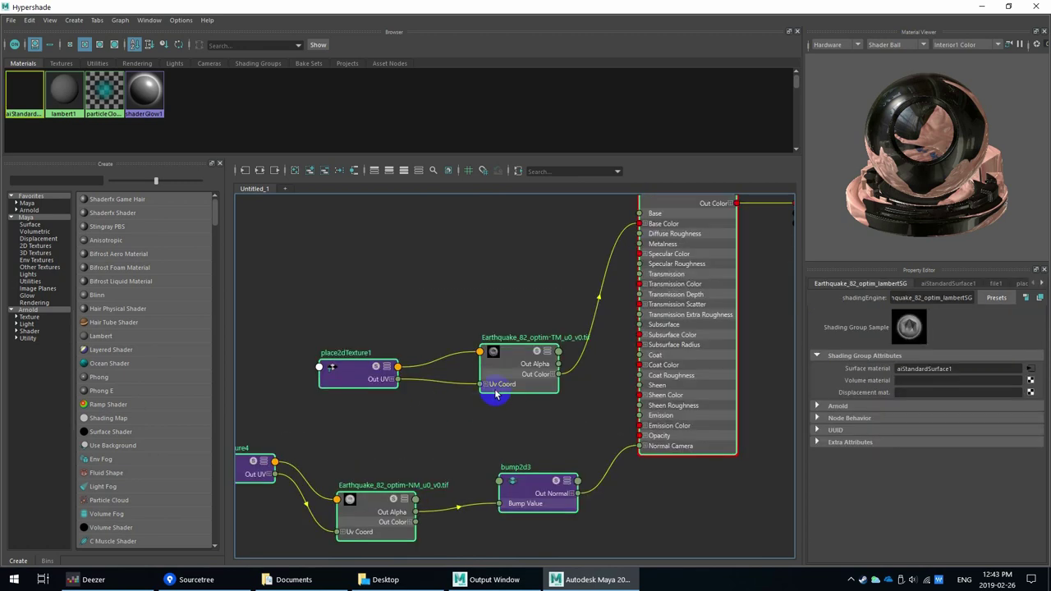
Select the place2dTexture1 node and the Earthquake_82_optim-TM_u0_v0.tif file node in turn to examine their attributes.
click(355, 353)
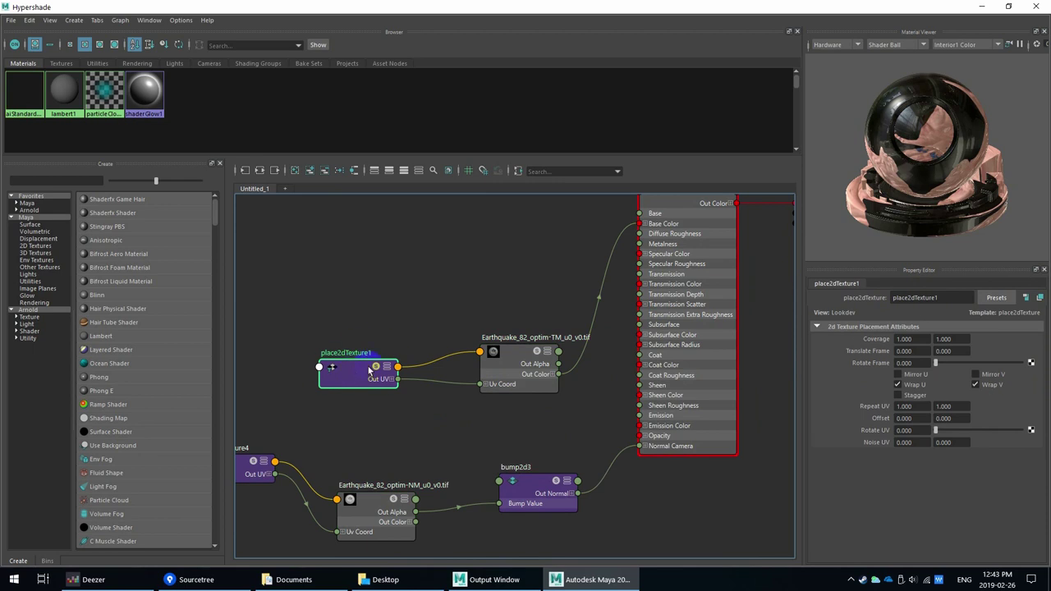
click(534, 343)
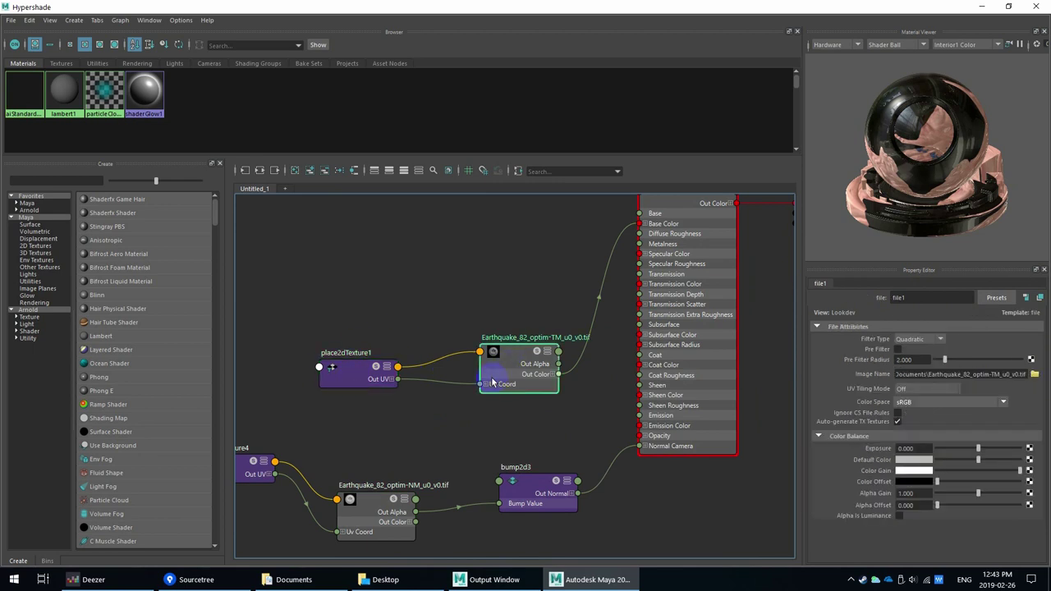
Delete the bump2d3 node together with its connected normal map file and place2dTexture4 nodes from the shader graph.
scroll(654, 228, down, 4)
scroll(659, 251, up, 2)
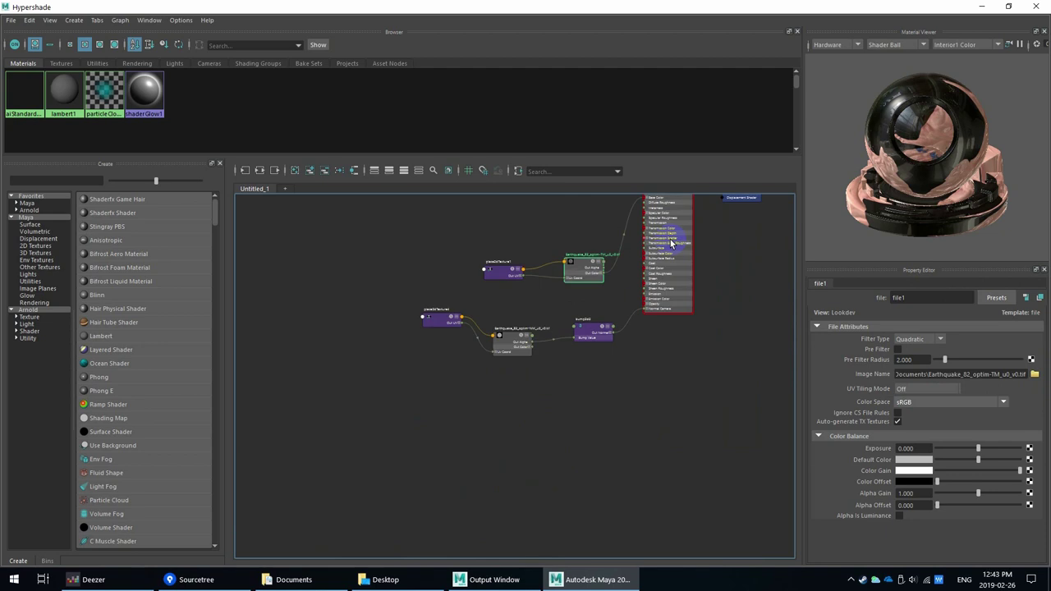
alt+middle_drag(612, 294, 554, 364)
scroll(544, 385, up, 1)
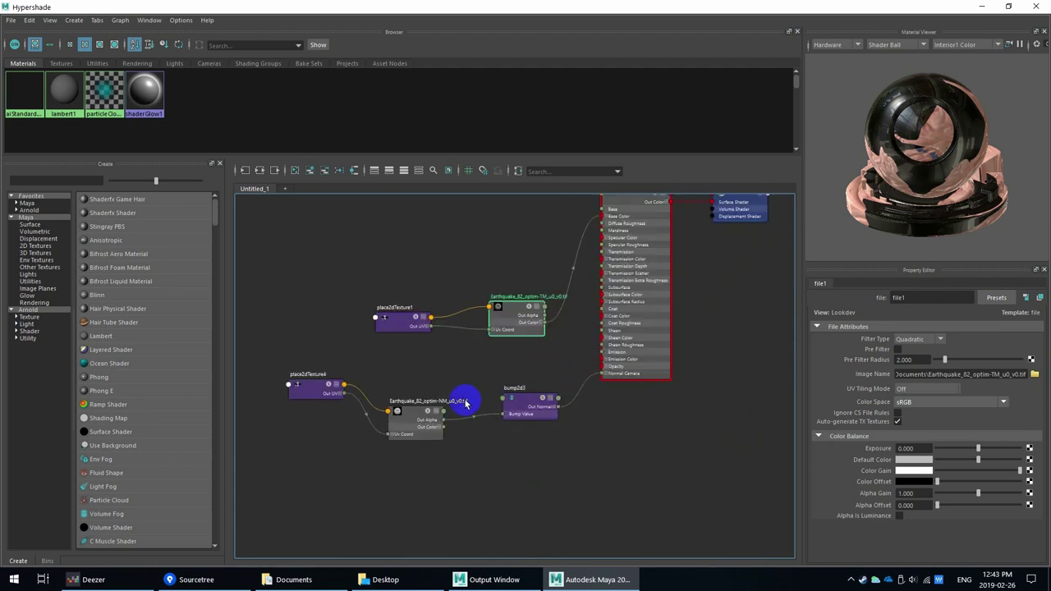
alt+middle_drag(492, 379, 458, 383)
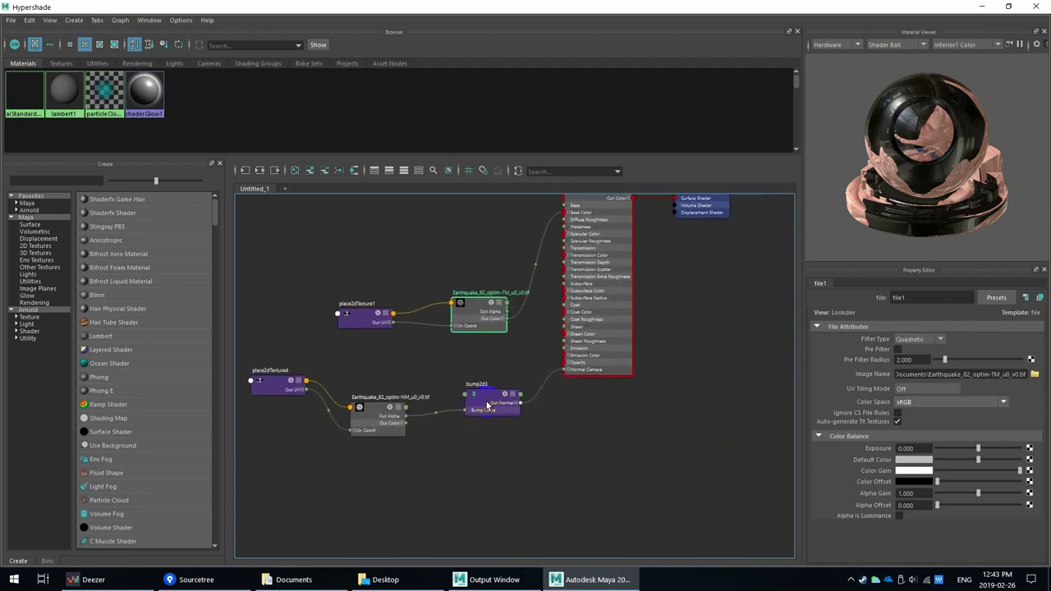
click(489, 404)
drag(532, 375, 270, 461)
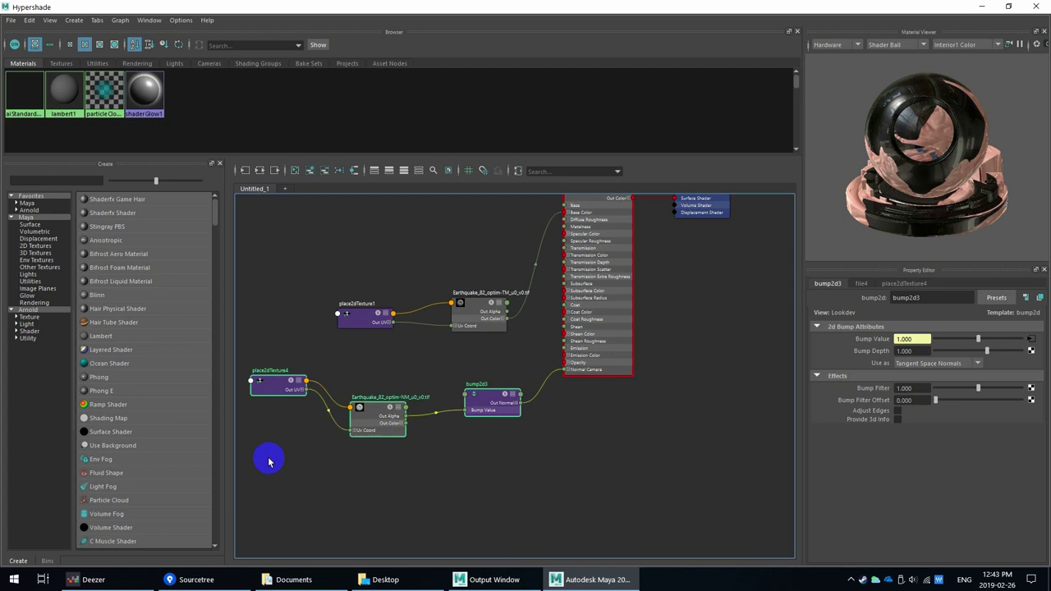
key(Delete)
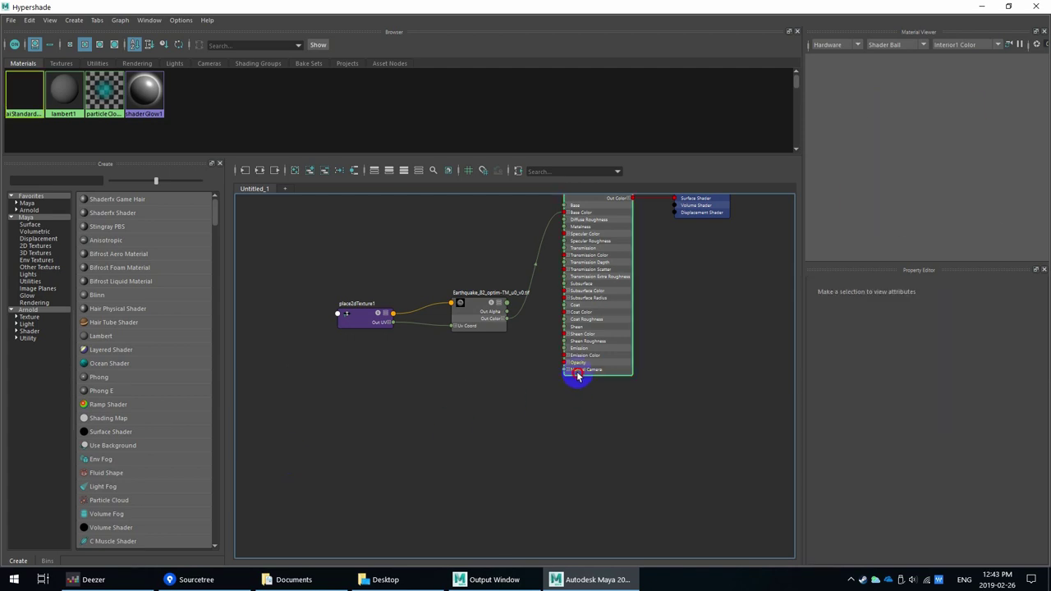
Select the aiStandardSurface1 material and expand its Geometry attributes to show the Bump Mapping slot.
click(575, 374)
click(829, 374)
scroll(875, 406, down, 2)
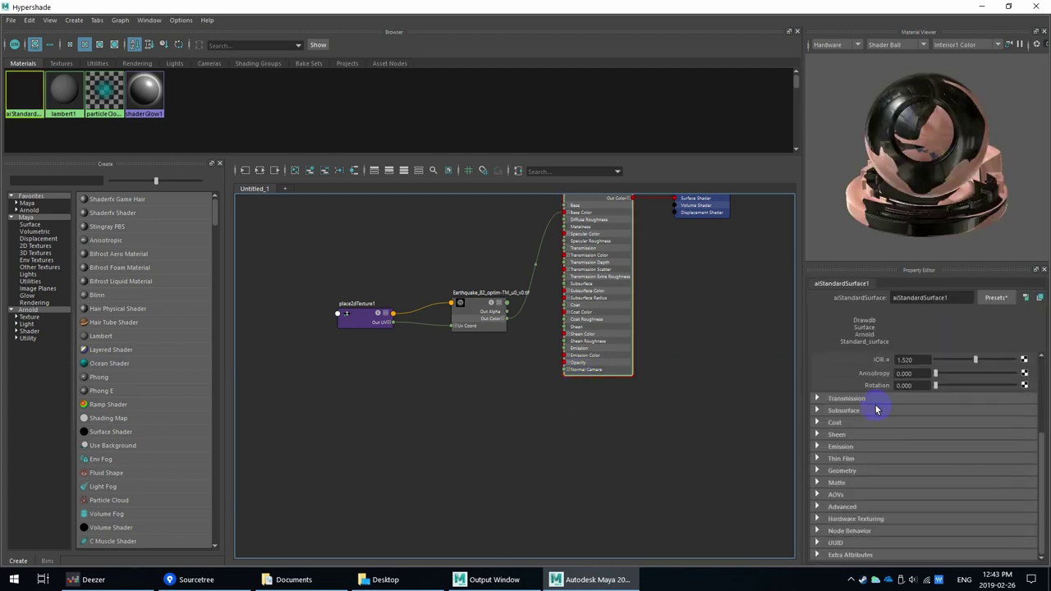
click(838, 471)
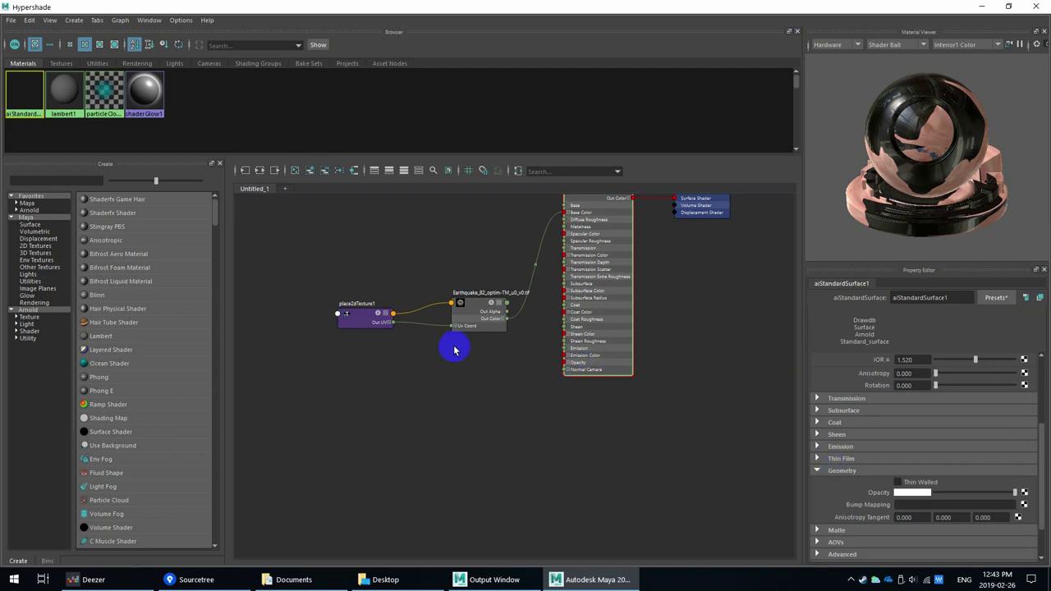
Filter the Arnold nodes by "norm" and create an aiNormalMap node in the graph.
click(30, 310)
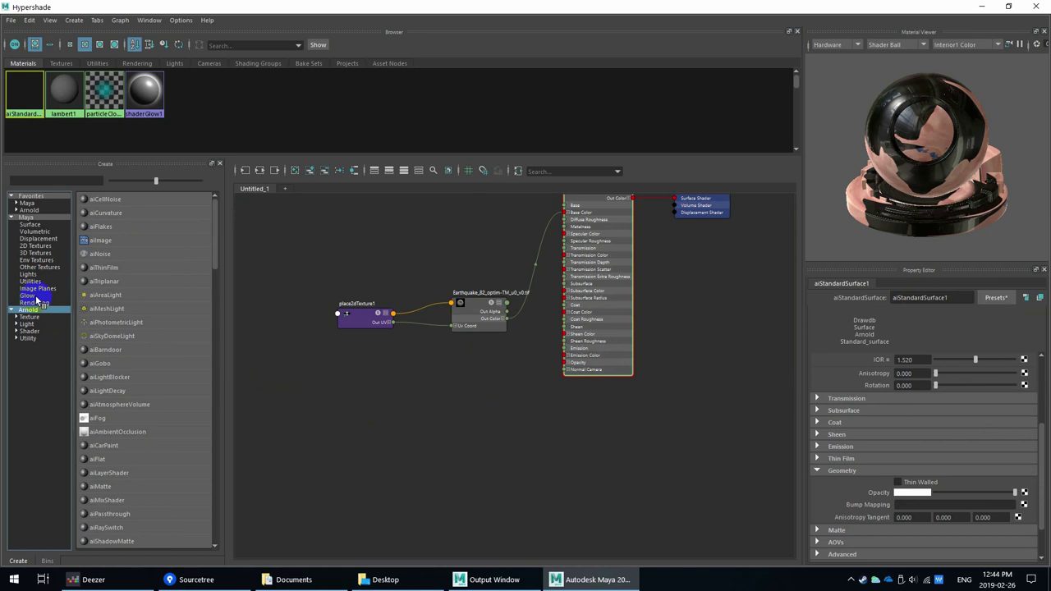
click(49, 179)
text(norm)
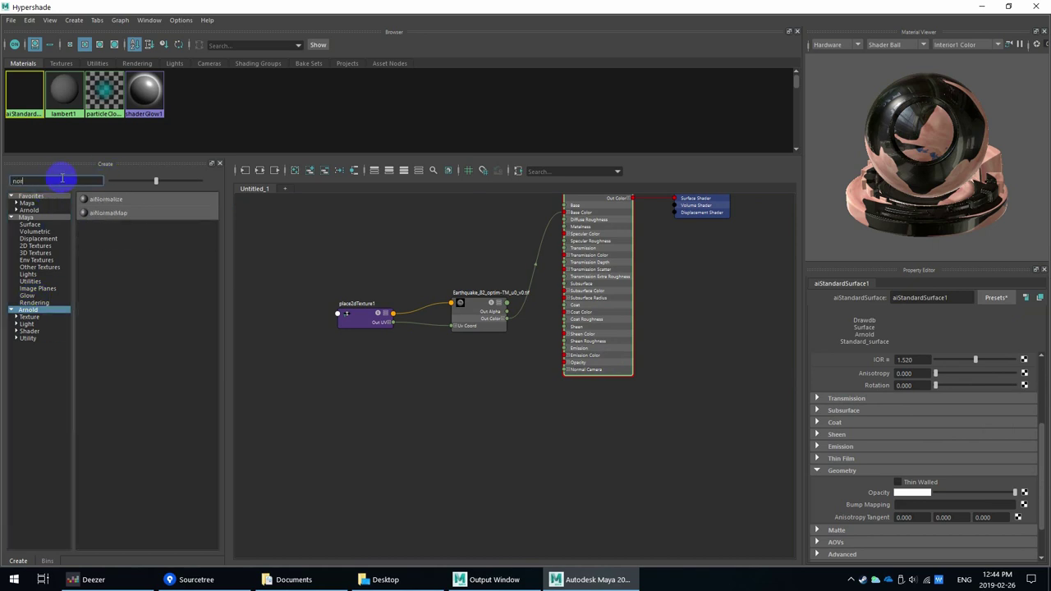
click(104, 219)
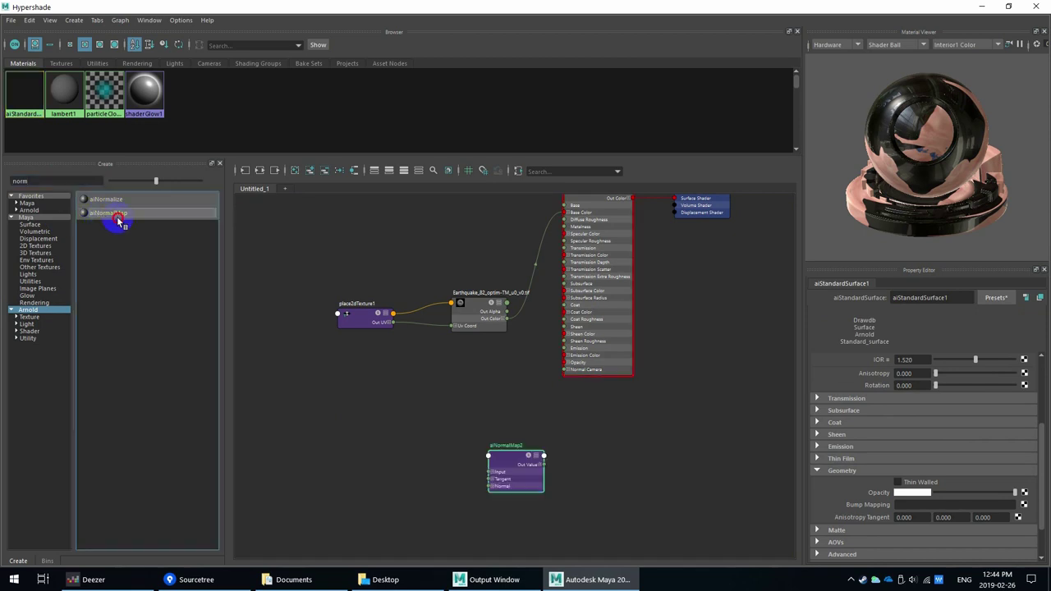
Connect the new aiNormalMap node's Out Value to the material's Normal Camera input.
drag(487, 441, 638, 348)
scroll(493, 389, up, 5)
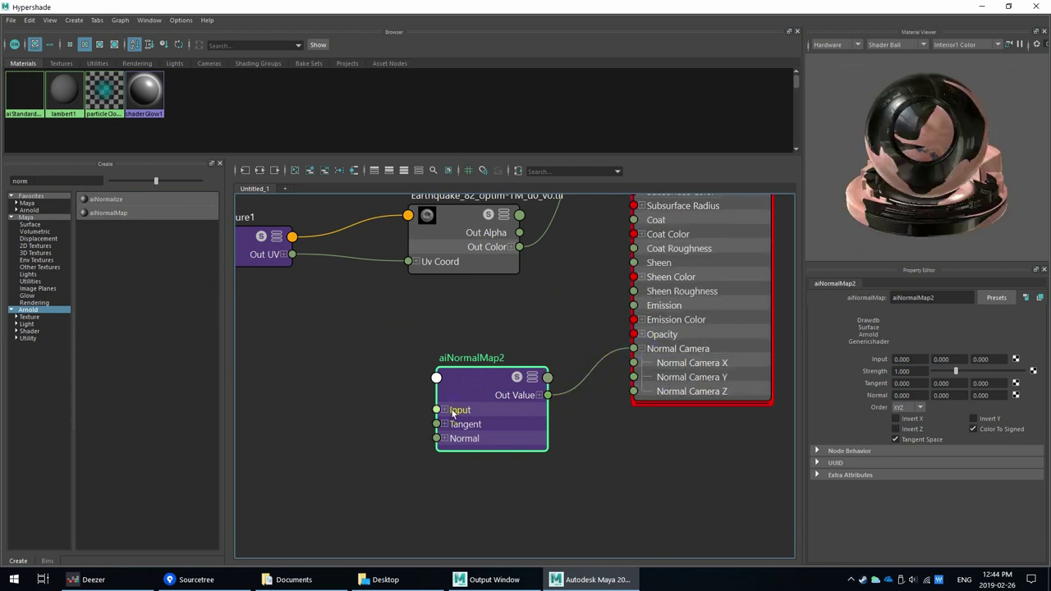
drag(480, 396, 482, 394)
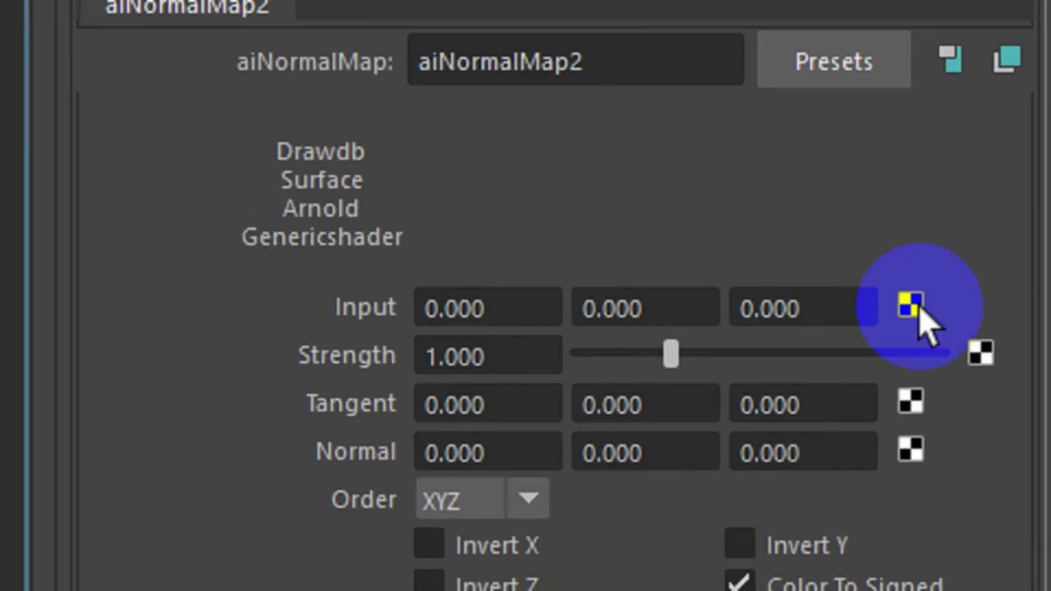
Map a File texture to the aiNormalMap node's Input and load Earthquake_82_optim-NM_u0_v0.tif into it.
click(1016, 359)
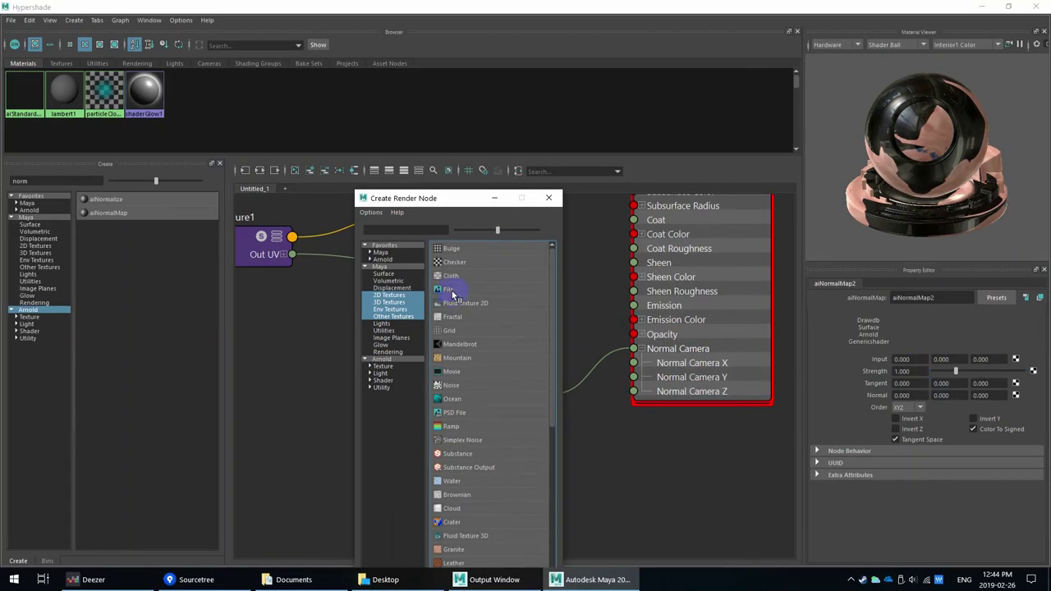
click(449, 292)
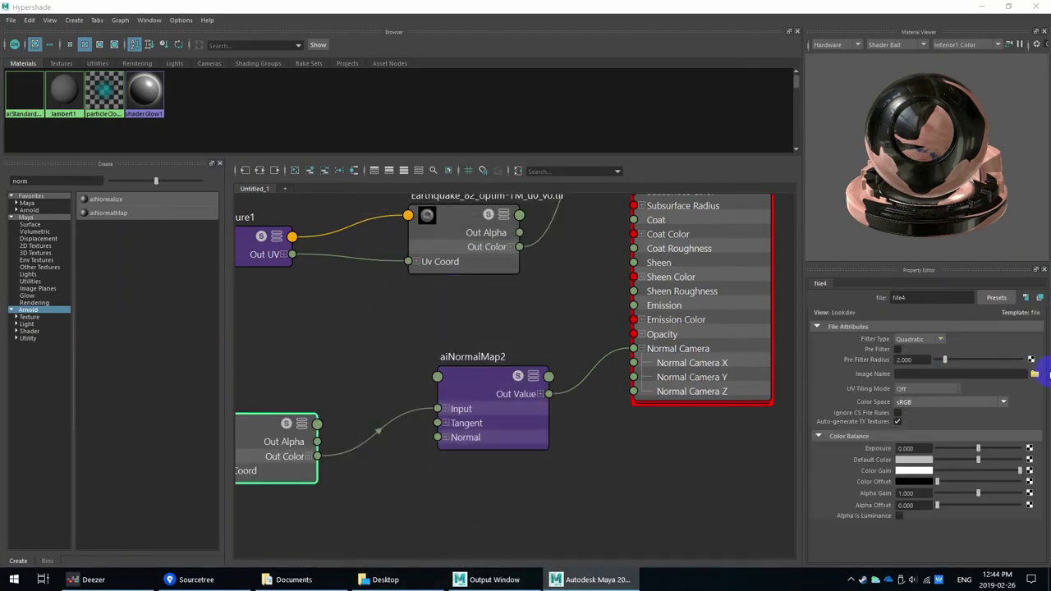
click(1034, 374)
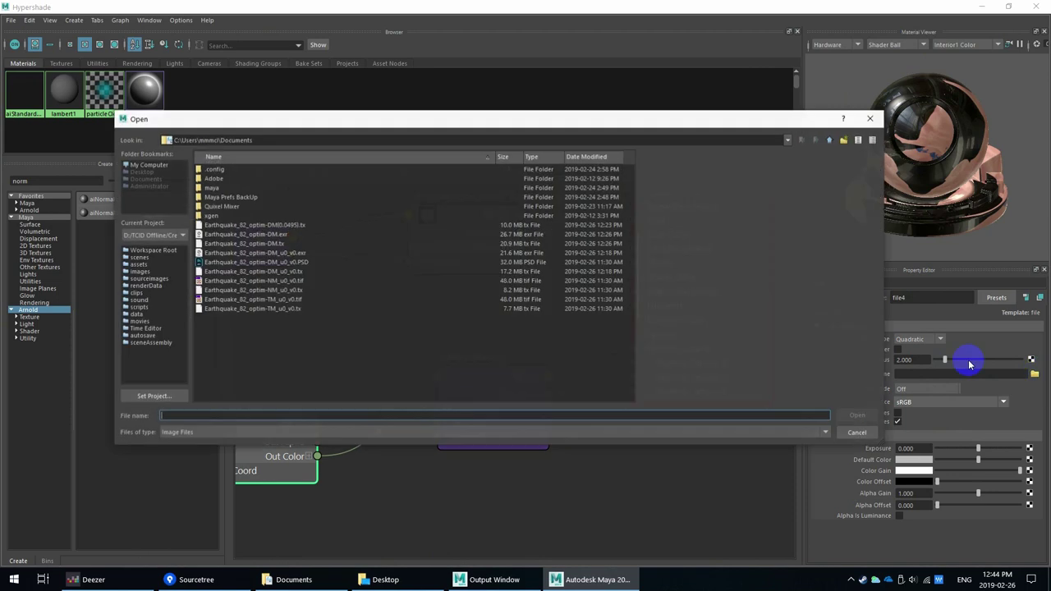
click(285, 282)
double_click(285, 281)
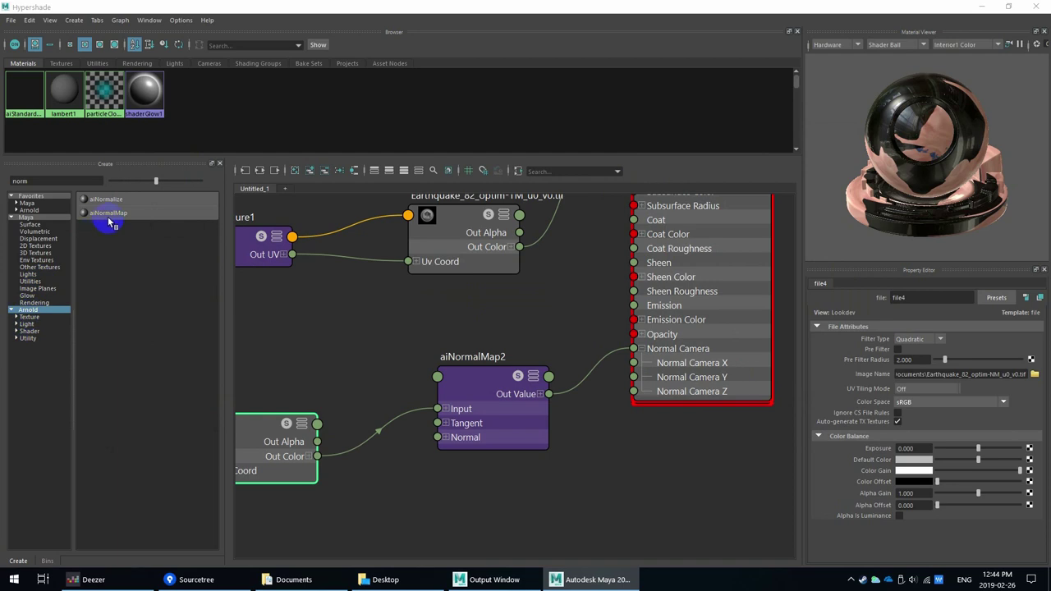
Add aiNormalMap to the favorites and clear the node filter to list all Arnold nodes.
mouse_move(119, 215)
mouse_down()
mouse_move(129, 223)
mouse_move(120, 206)
mouse_move(131, 218)
mouse_up()
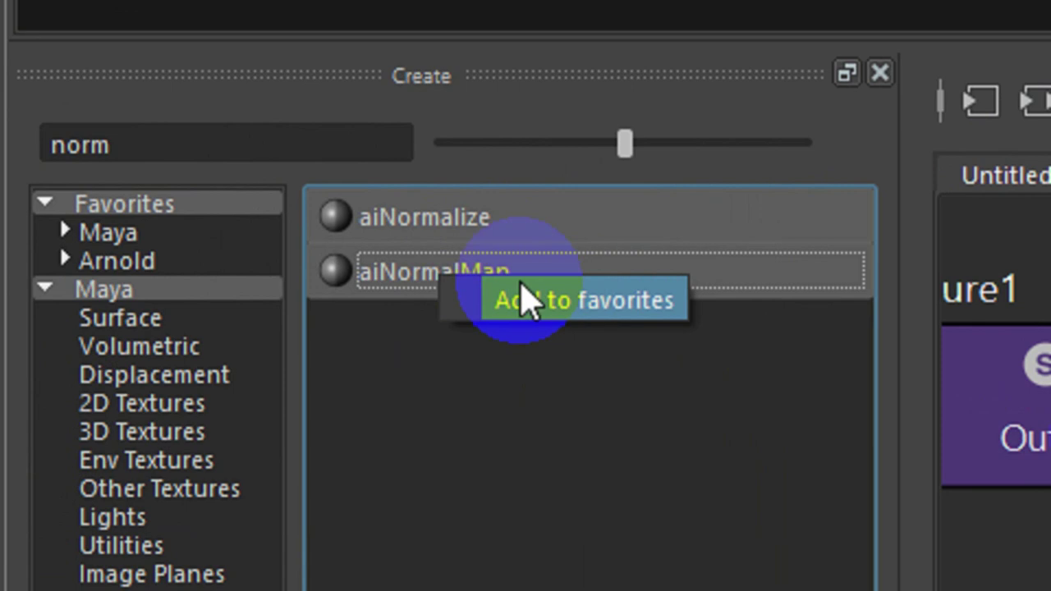
drag(520, 283, 136, 317)
double_click(82, 145)
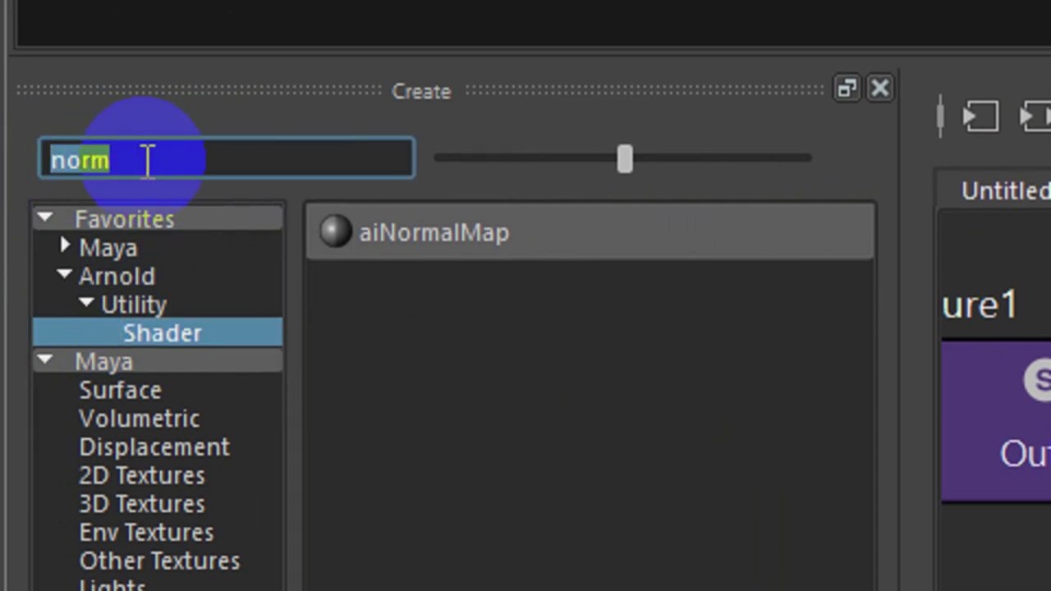
key(BackSpace)
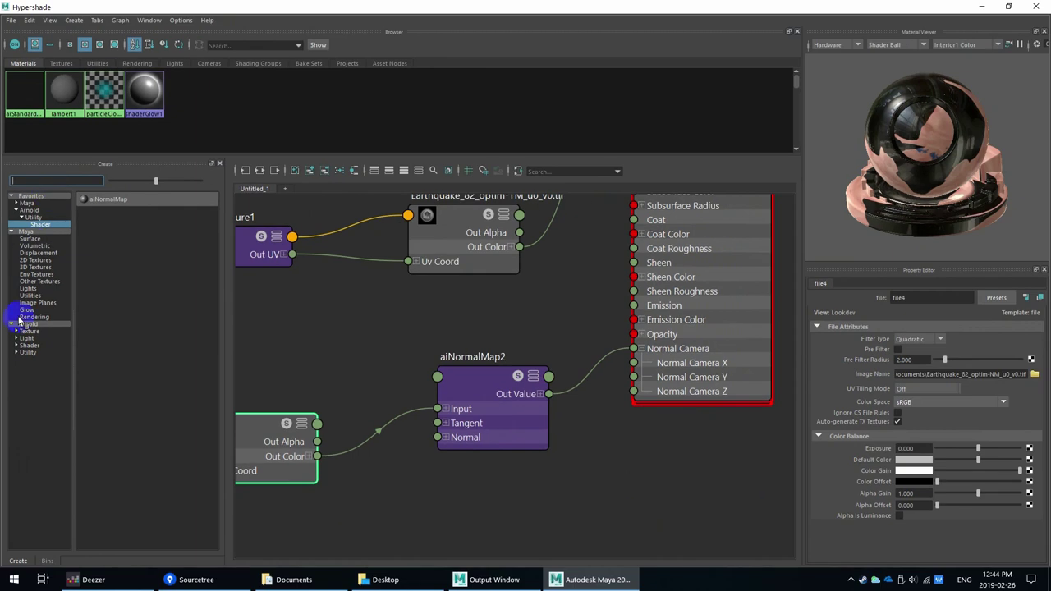
click(26, 323)
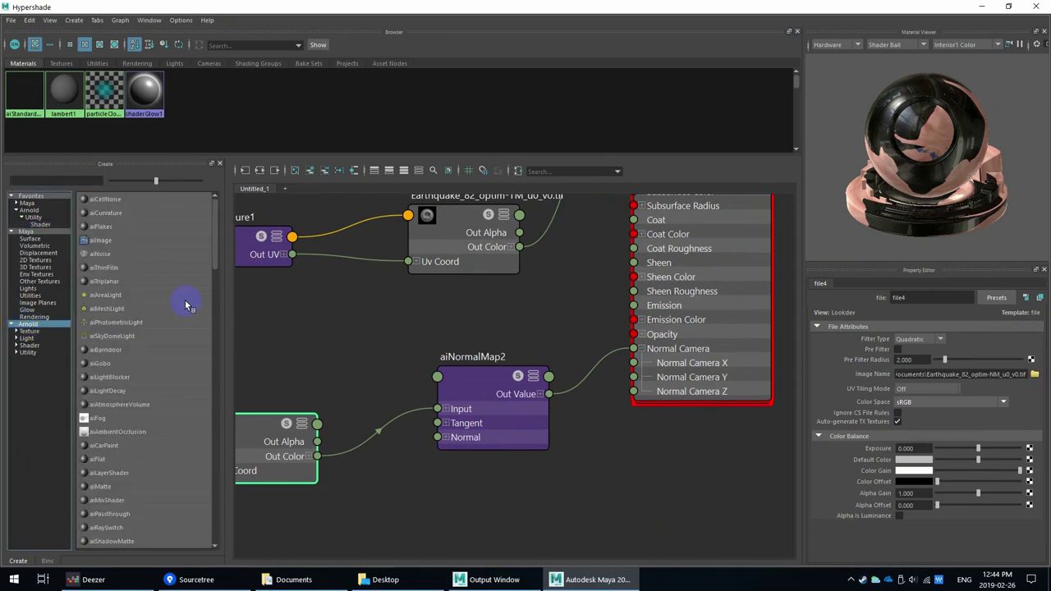
Minimize the Hypershade and start the Arnold render in the viewport, framed on the character's torso.
click(985, 8)
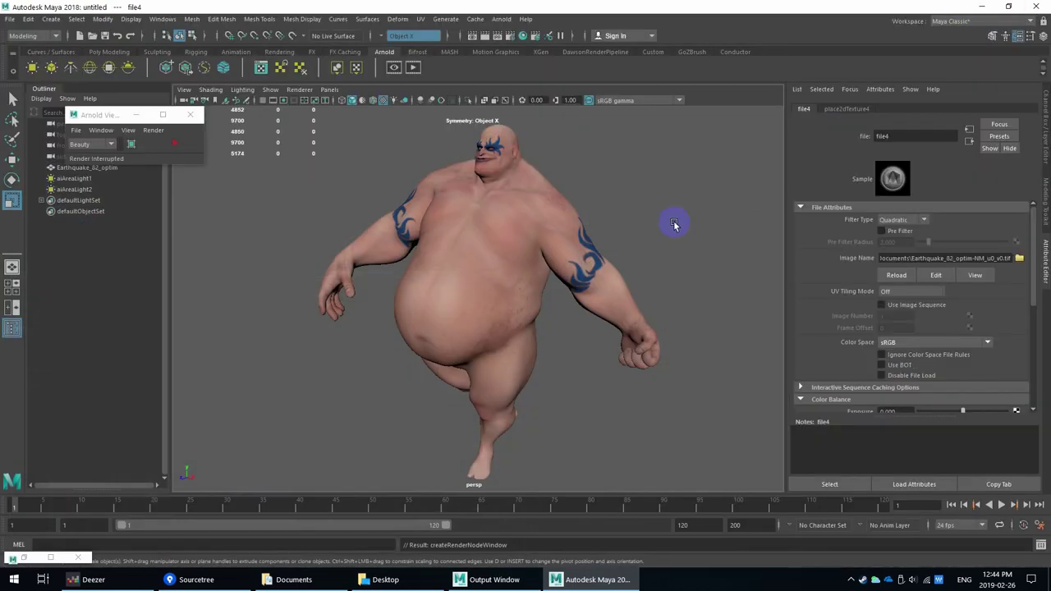
alt+drag(523, 223, 509, 225)
click(176, 144)
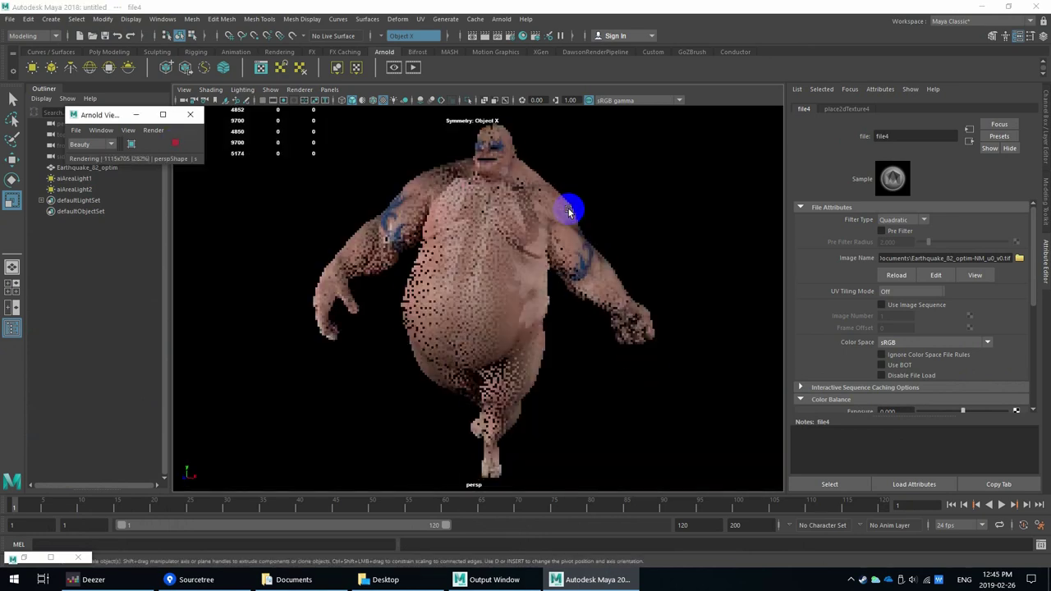
scroll(570, 213, up, 4)
alt+drag(570, 215, 523, 233)
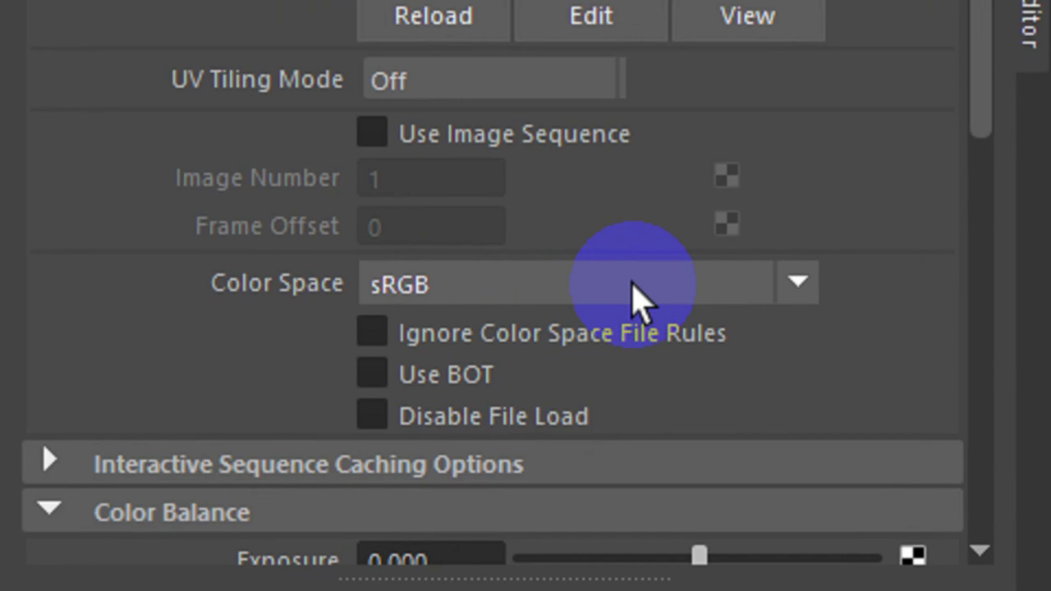
Set the normal map file texture's Color Space to Raw.
click(674, 298)
key(Escape)
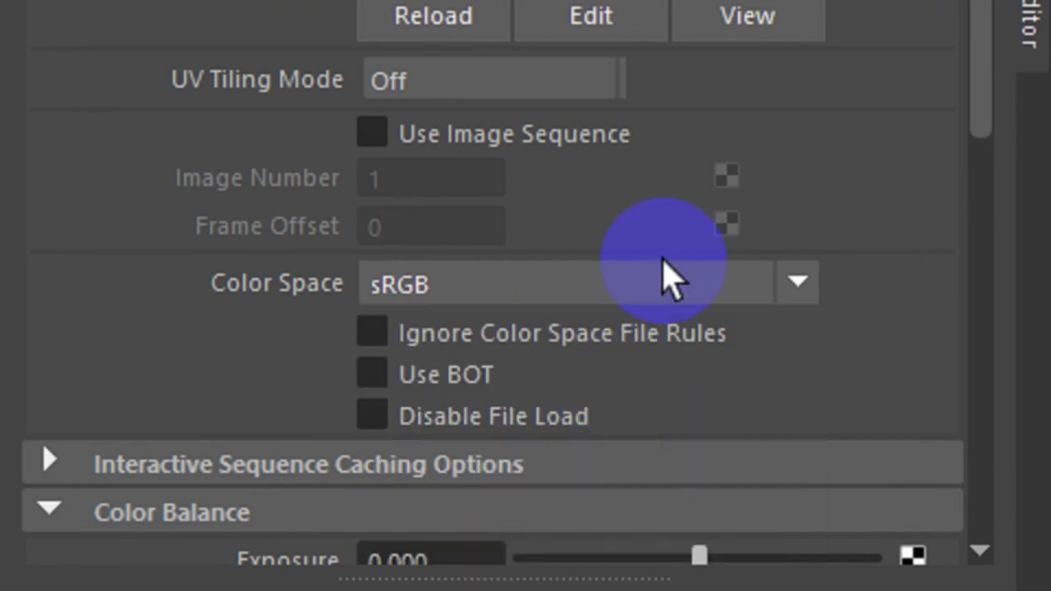
click(669, 307)
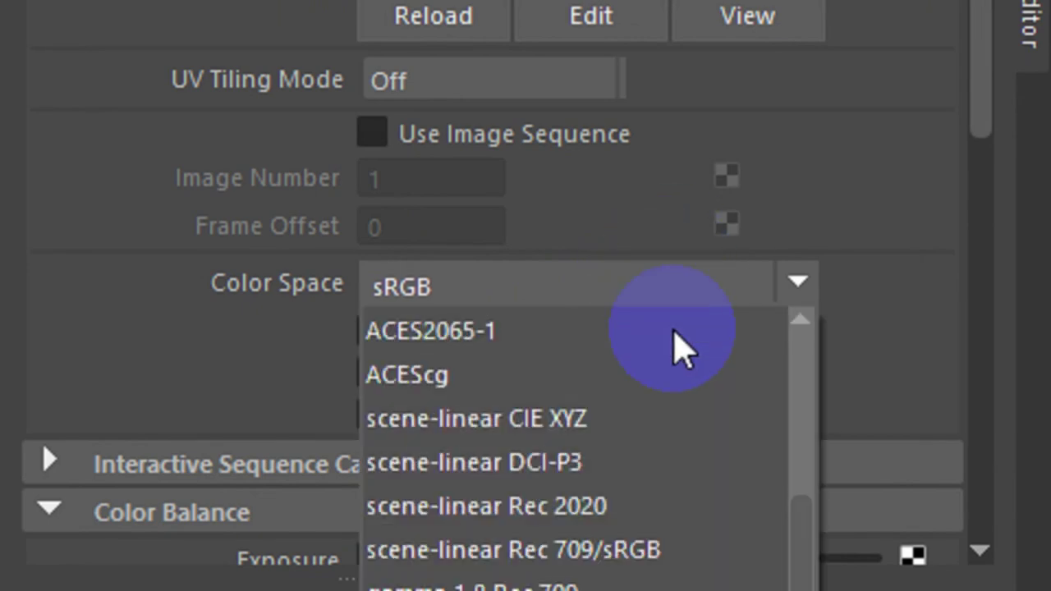
scroll(621, 386, up, 3)
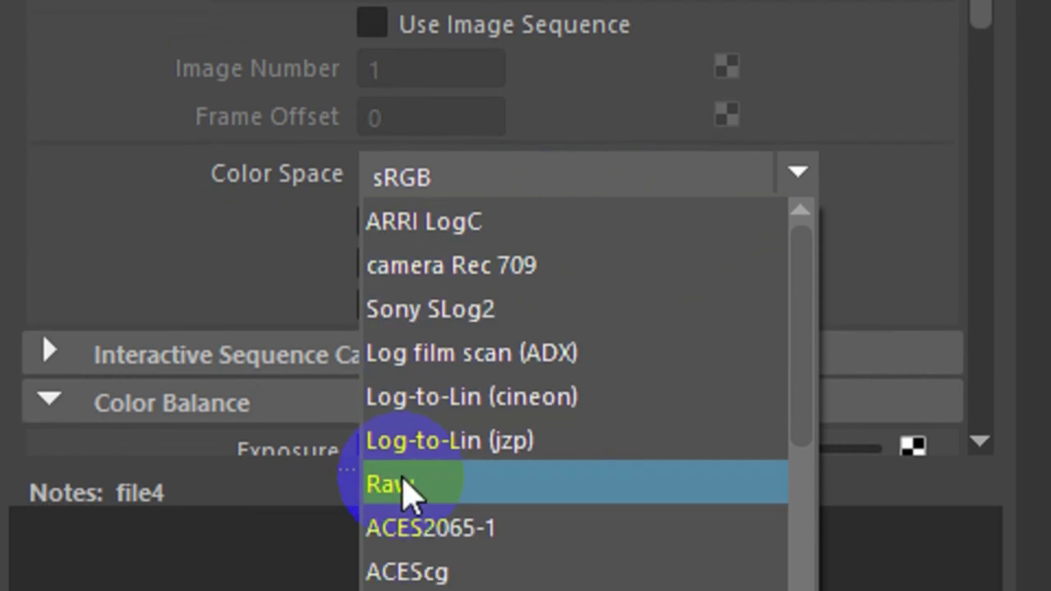
click(411, 557)
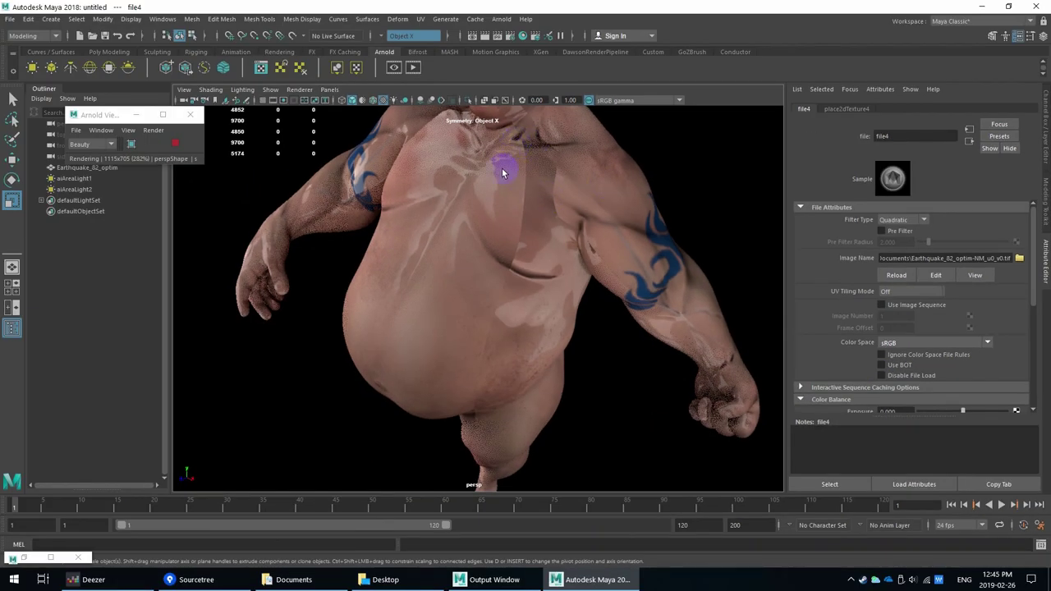
click(927, 343)
click(906, 307)
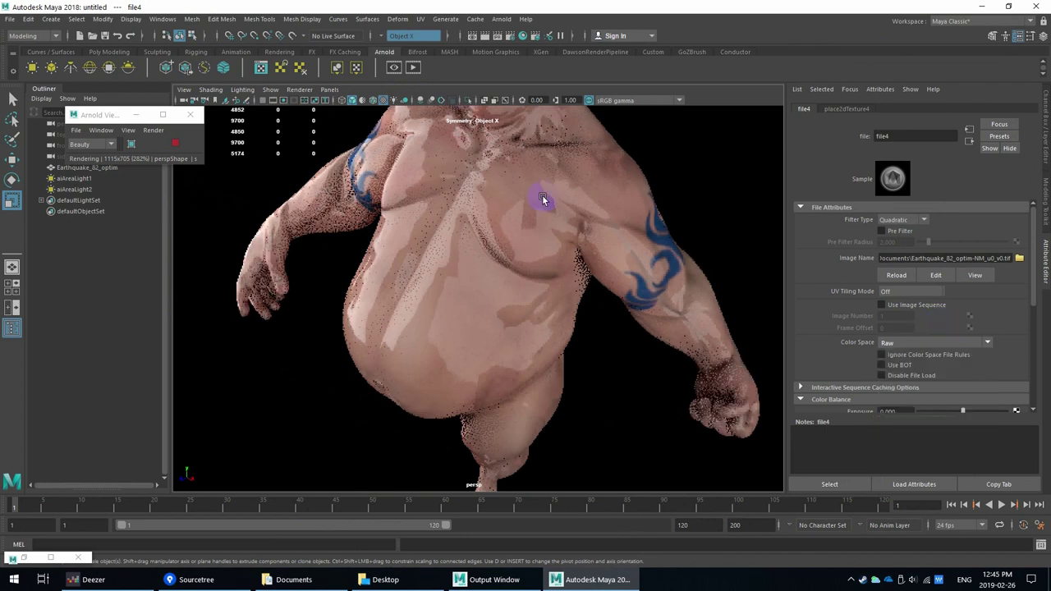
Inspect the character's upper body in the render and open the attributes of the connected aiNormalMap2 node.
alt+drag(534, 211, 514, 297)
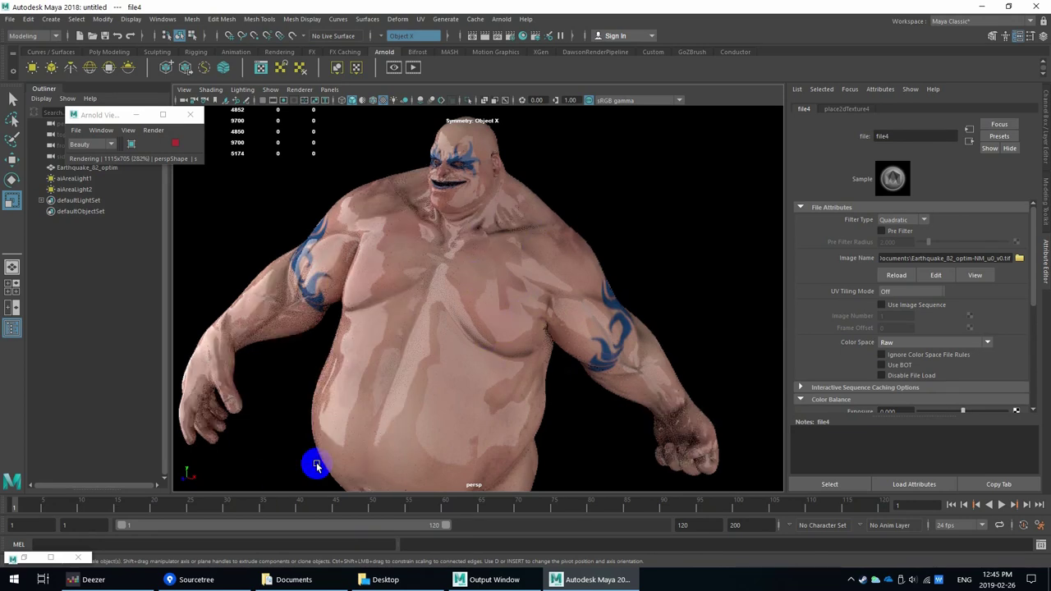
click(551, 264)
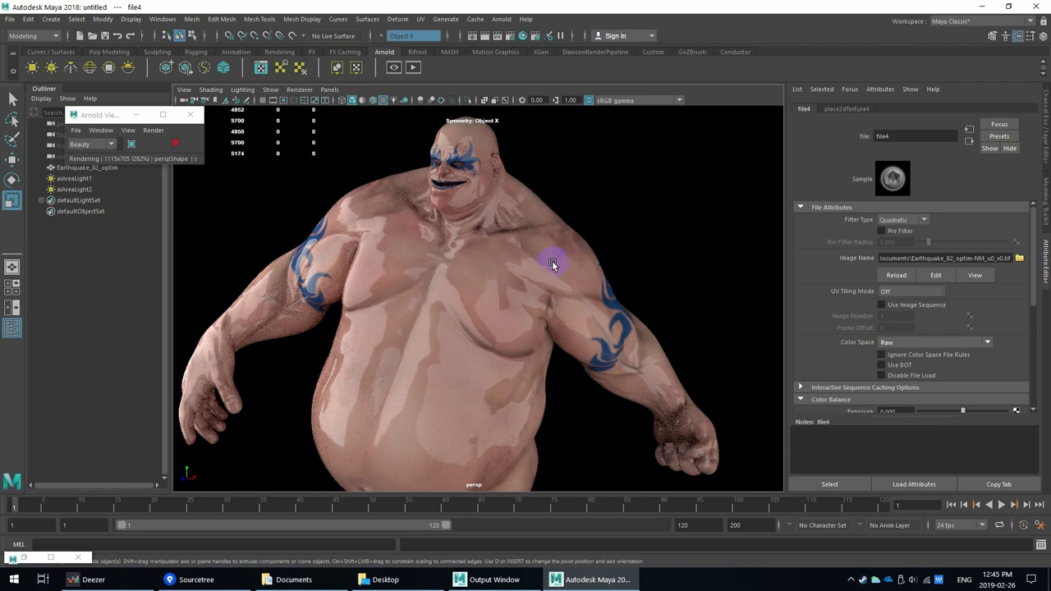
click(513, 214)
click(554, 343)
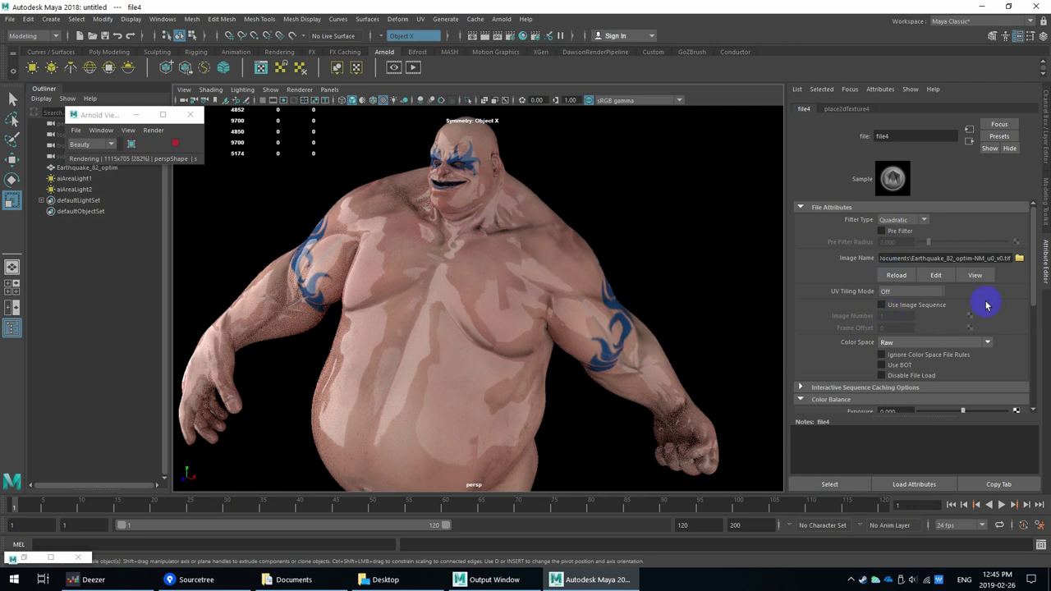
click(969, 143)
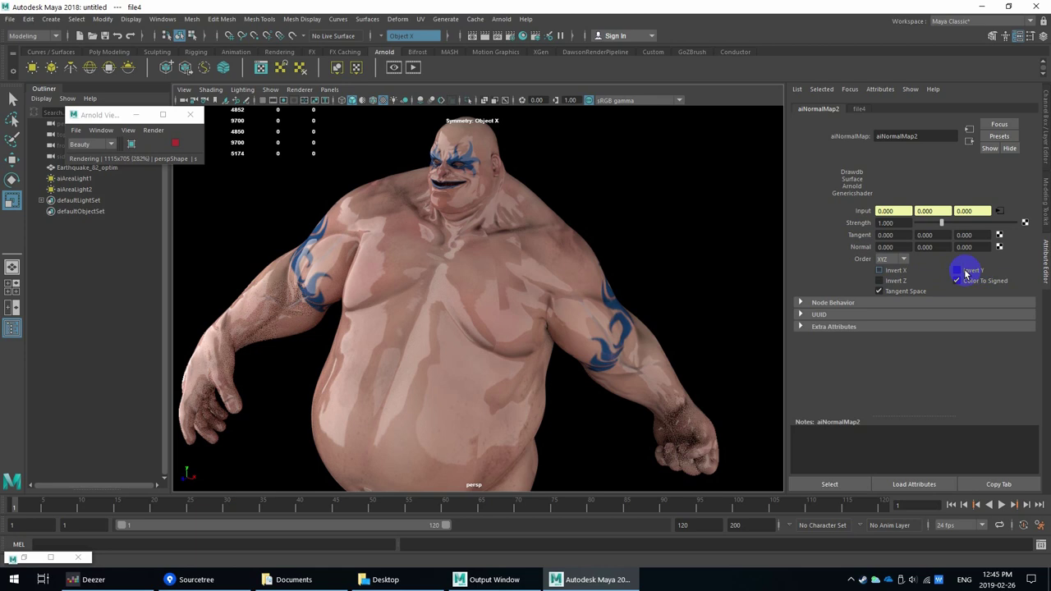
Try Invert X and Invert Y one at a time on aiNormalMap2, turning each off again.
click(894, 272)
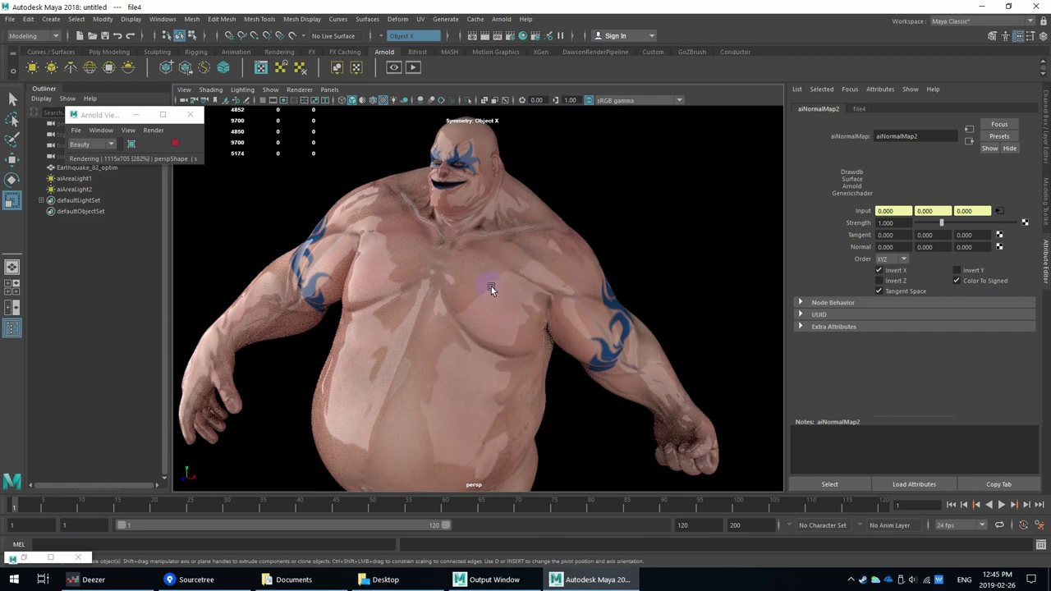
click(879, 272)
click(957, 271)
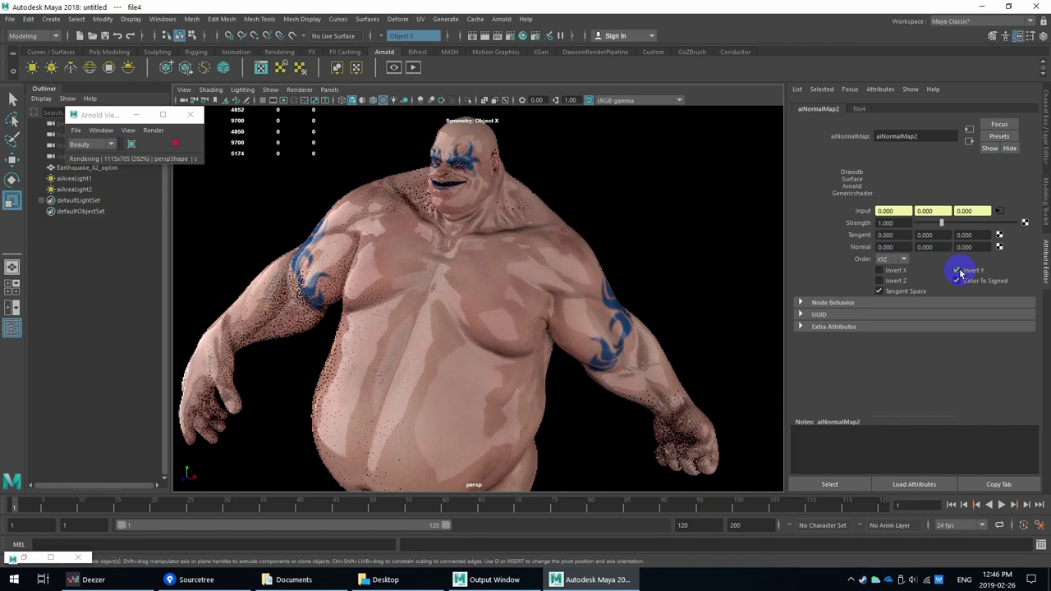
click(957, 271)
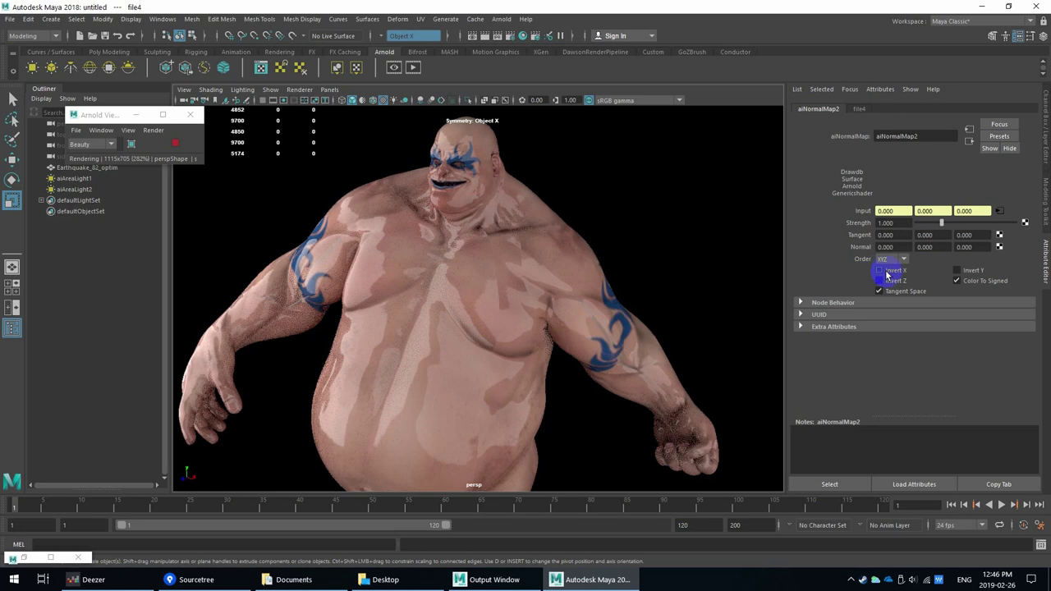
Enable Invert X on aiNormalMap2 and inspect the rendered character from the side.
click(886, 272)
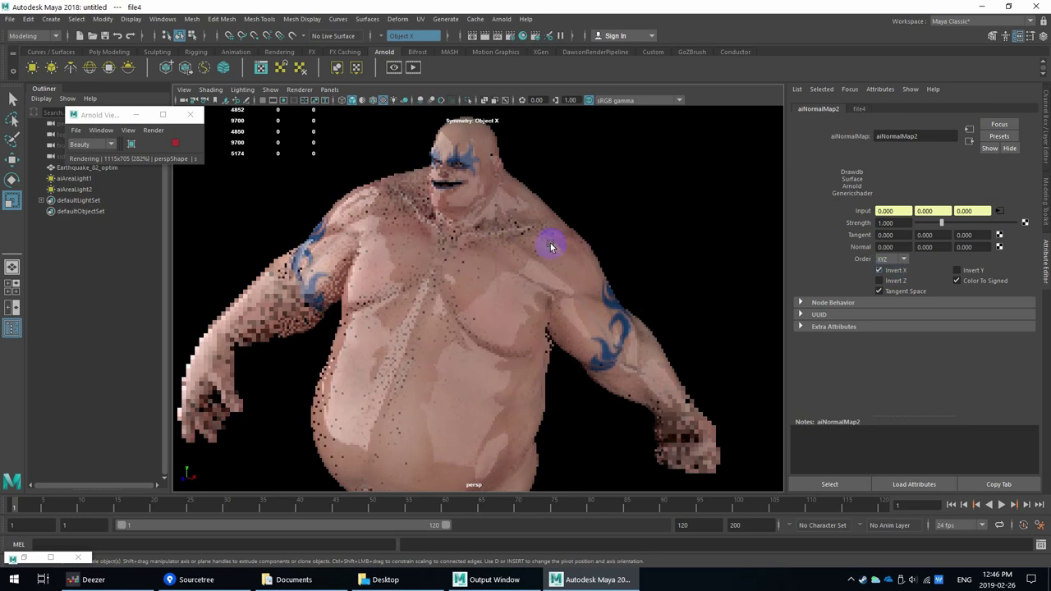
click(887, 284)
click(415, 290)
mouse_move(415, 290)
alt+mouse_down()
mouse_move(399, 287)
mouse_move(409, 292)
alt+mouse_up()
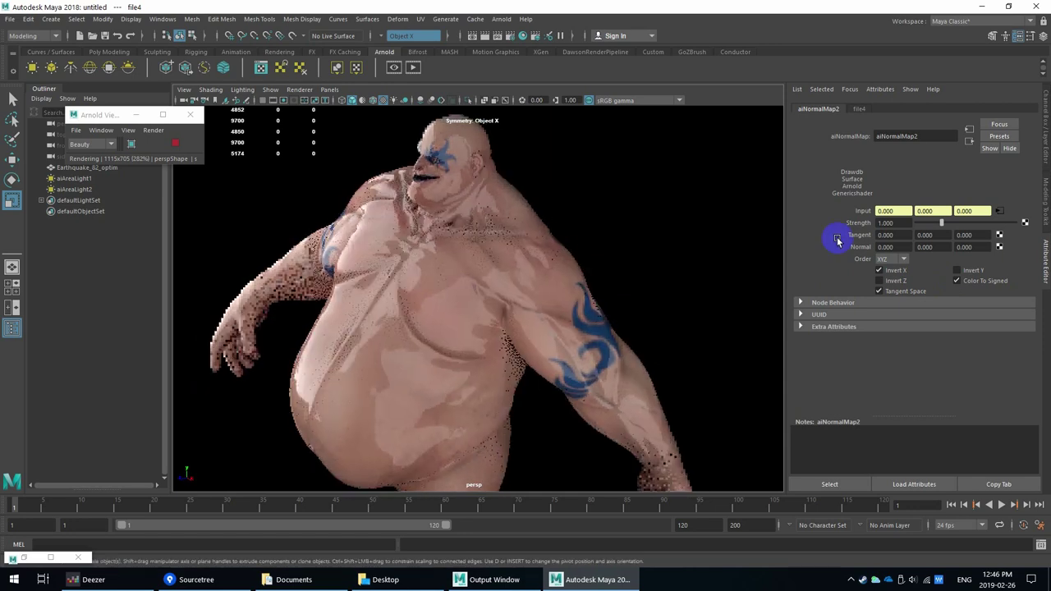
Disconnect aiNormalMap2's Out Value from the aiStandardSurface material's Normal Camera input in the Hypershade.
click(1000, 213)
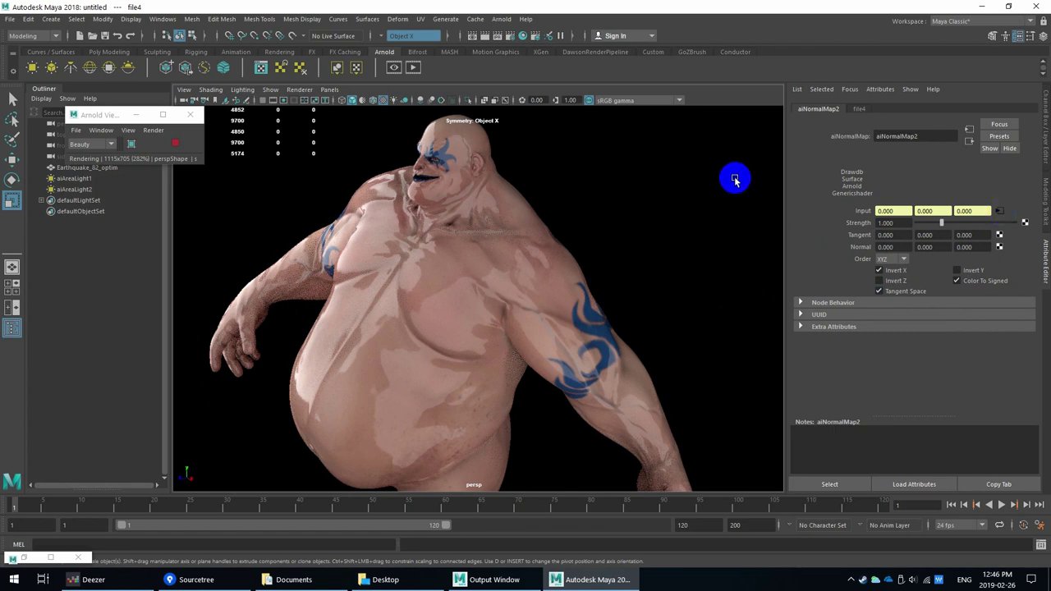
click(523, 37)
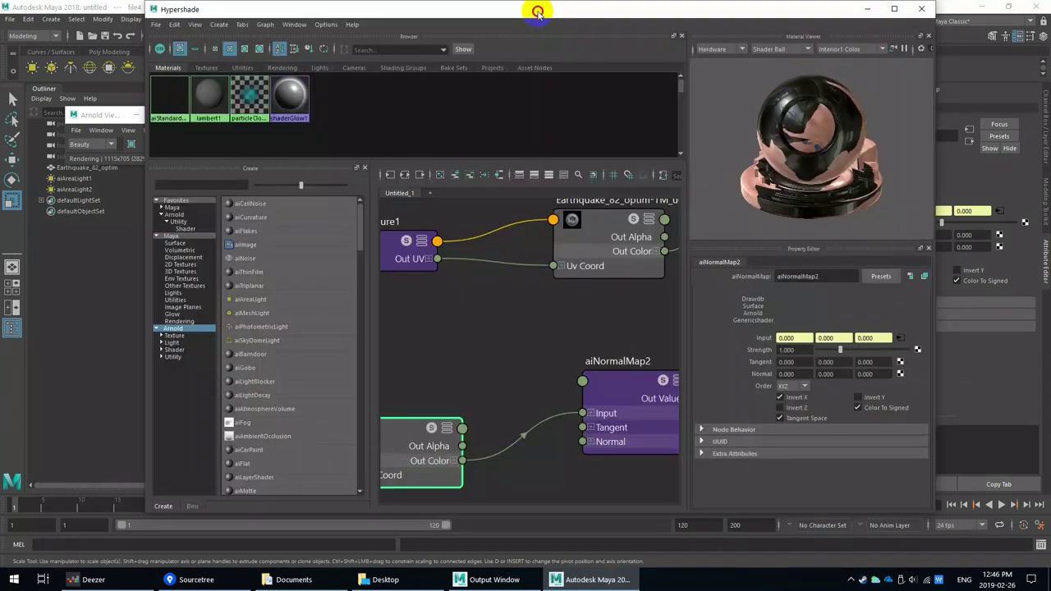
drag(537, 12, 675, 57)
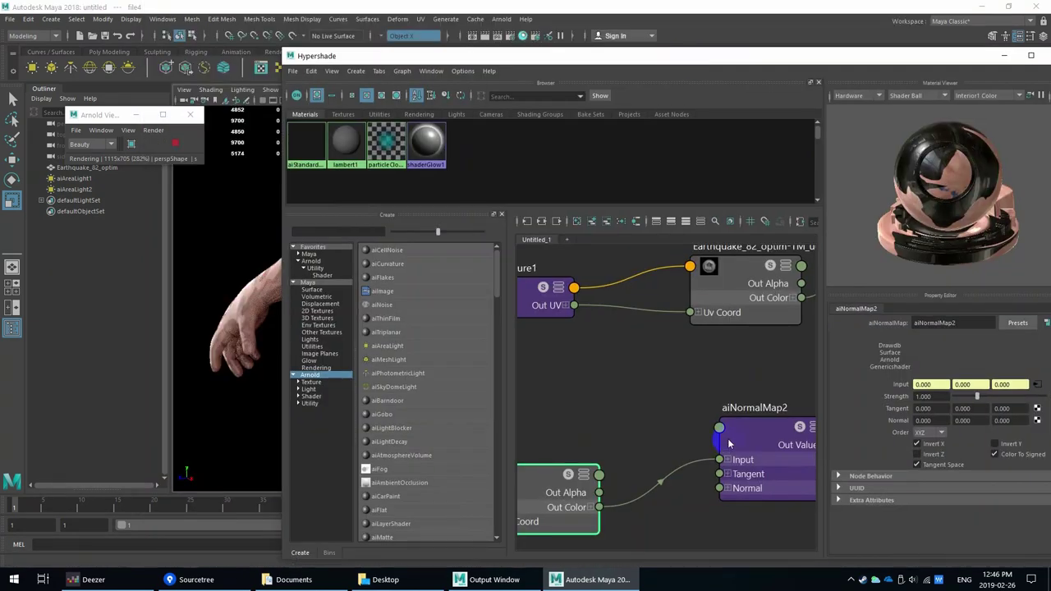
scroll(761, 404, down, 3)
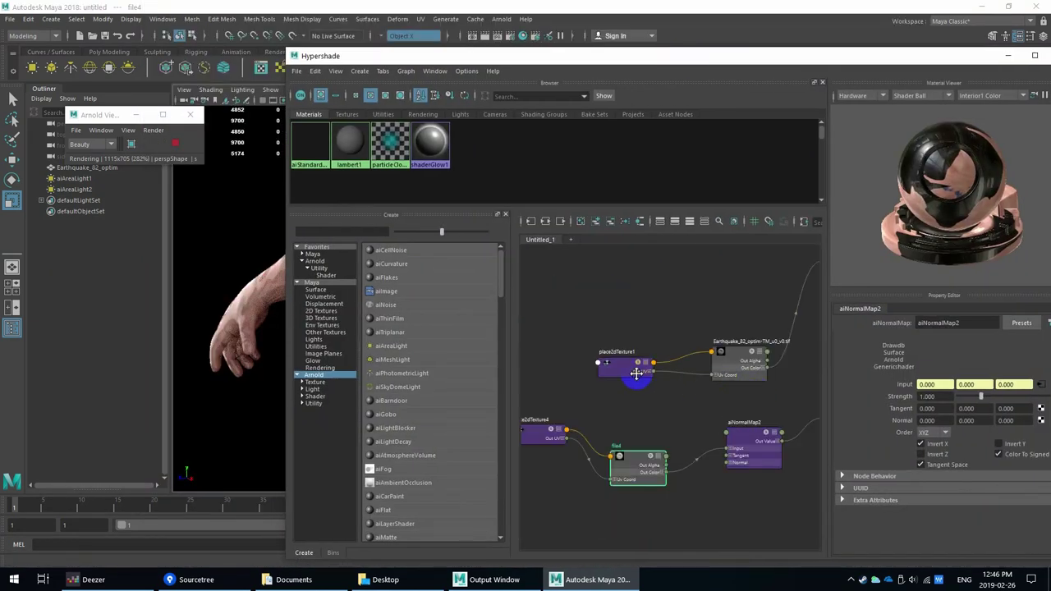
alt+middle_drag(575, 369, 531, 362)
click(666, 410)
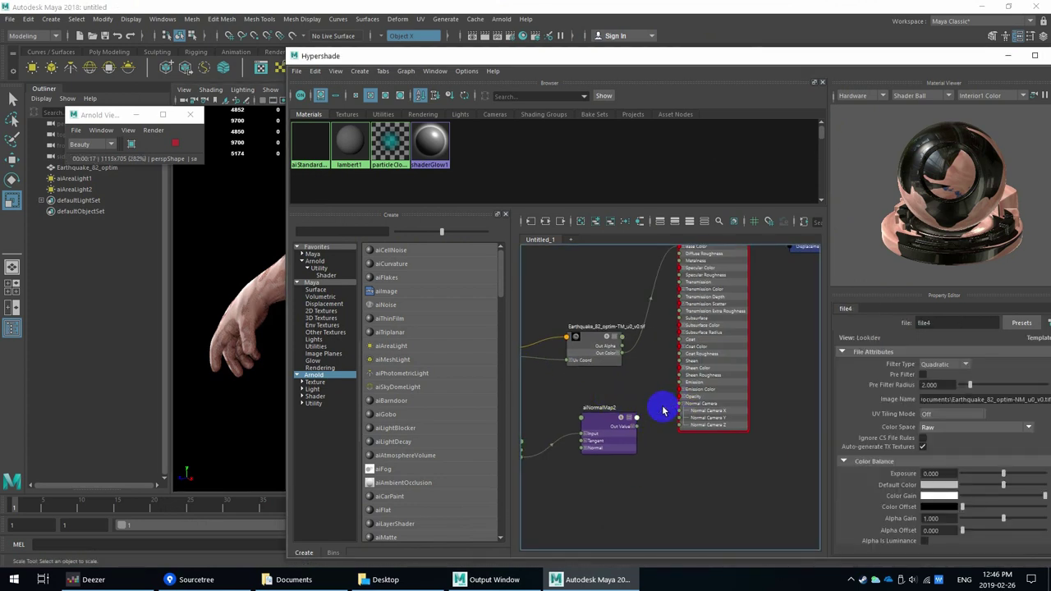
Minimize the Hypershade to inspect the character's render without the normal map, and undo the aiNormalMap2 disconnection.
click(1008, 55)
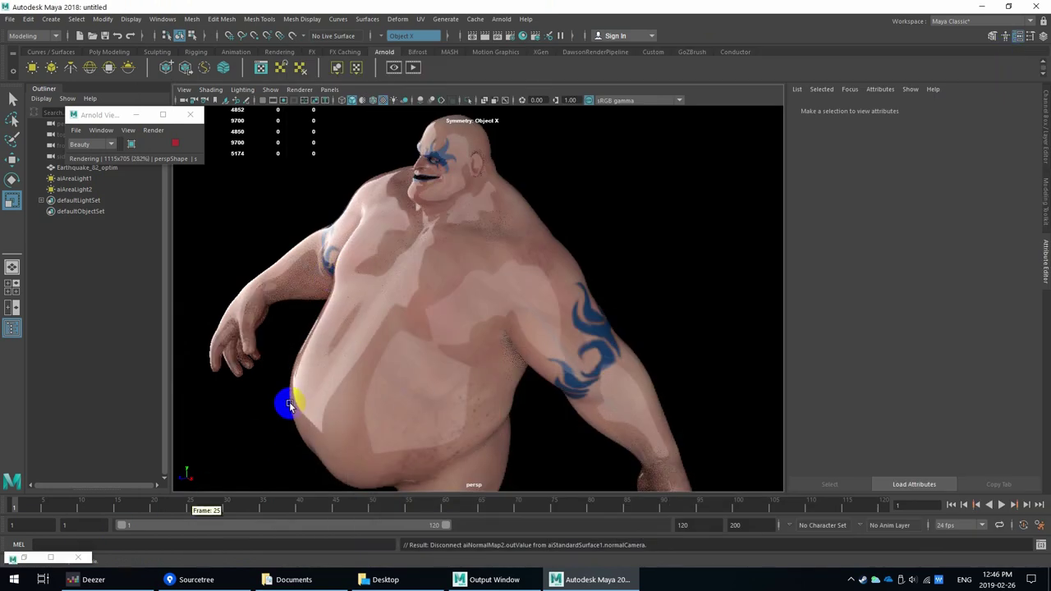
key(ctrl+z)
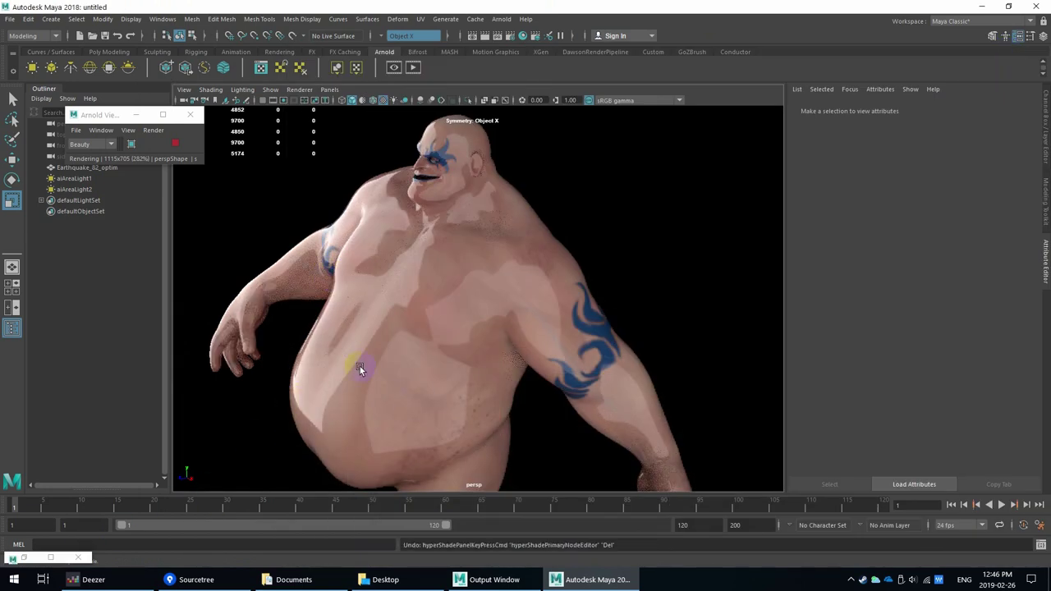